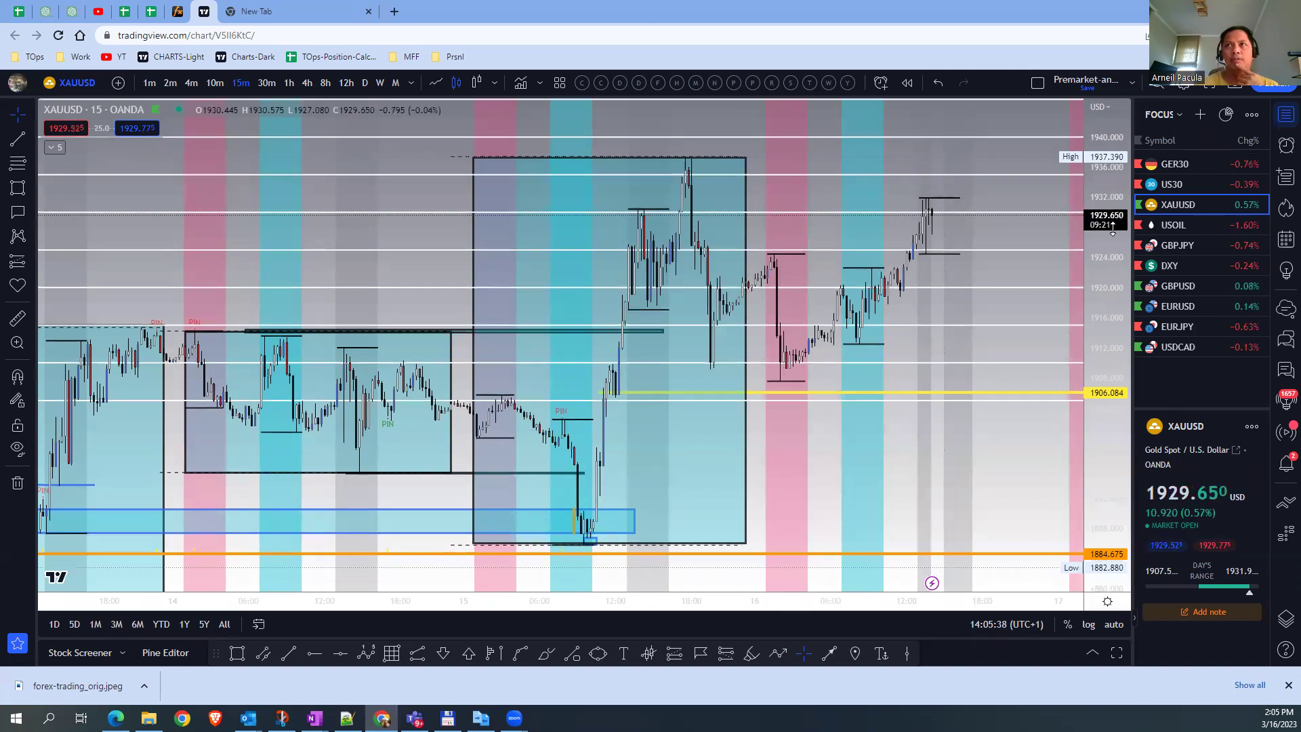
Step: Compress the XAUUSD price scale slightly, then bring up the GER30 chart
{"action": "left_click_drag", "start_coordinate": [1091, 238], "coordinate": [1092, 245]}
{"action": "left_click", "coordinate": [1196, 164]}
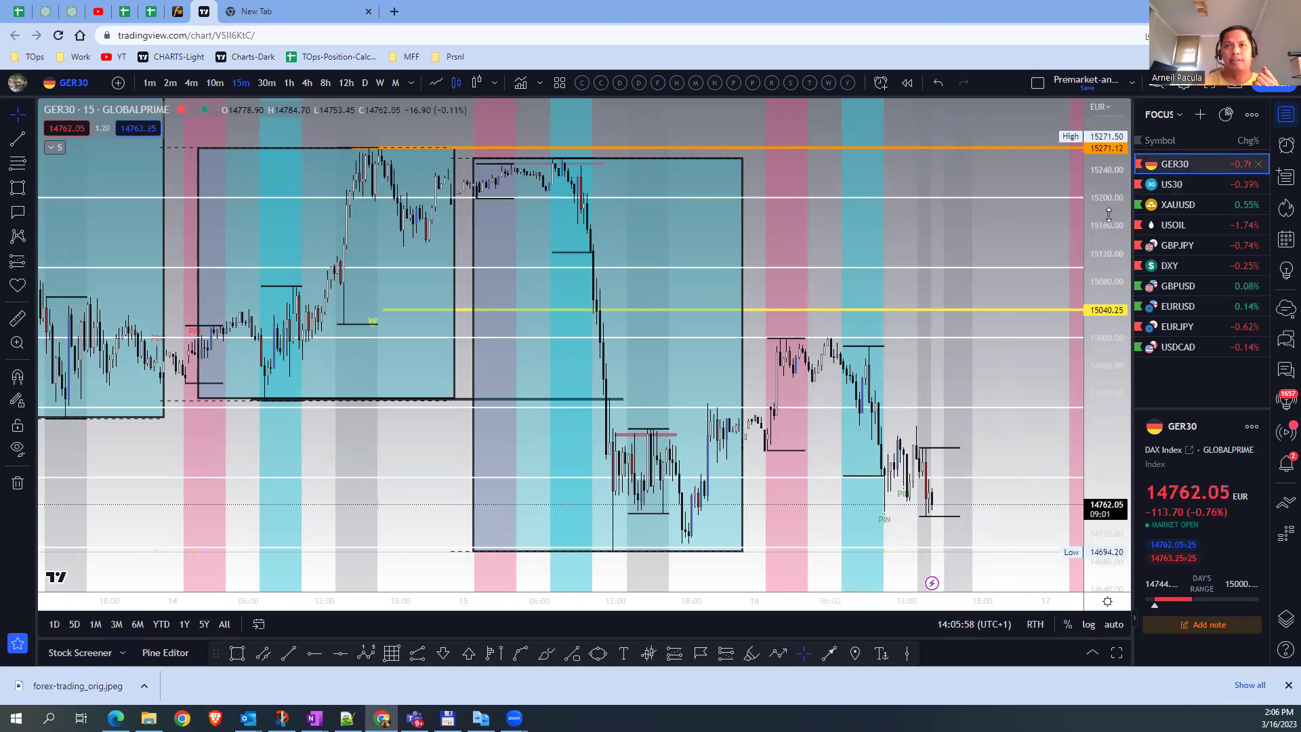
Step: Pan and zoom the GER30 chart toward recent bars, then open US30 from the watchlist
{"action": "left_click_drag", "start_coordinate": [988, 241], "coordinate": [896, 206]}
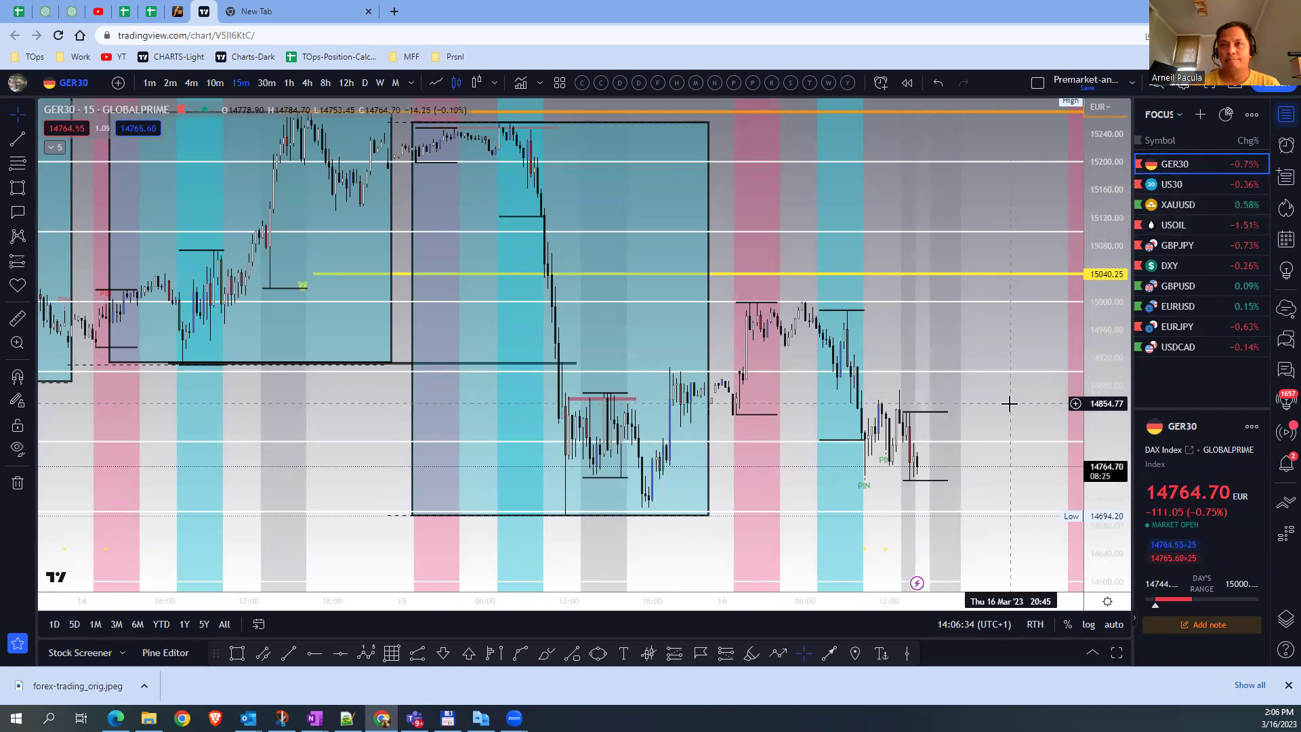
{"action": "scroll", "coordinate": [895, 414], "scroll_direction": "up", "scroll_amount": 2}
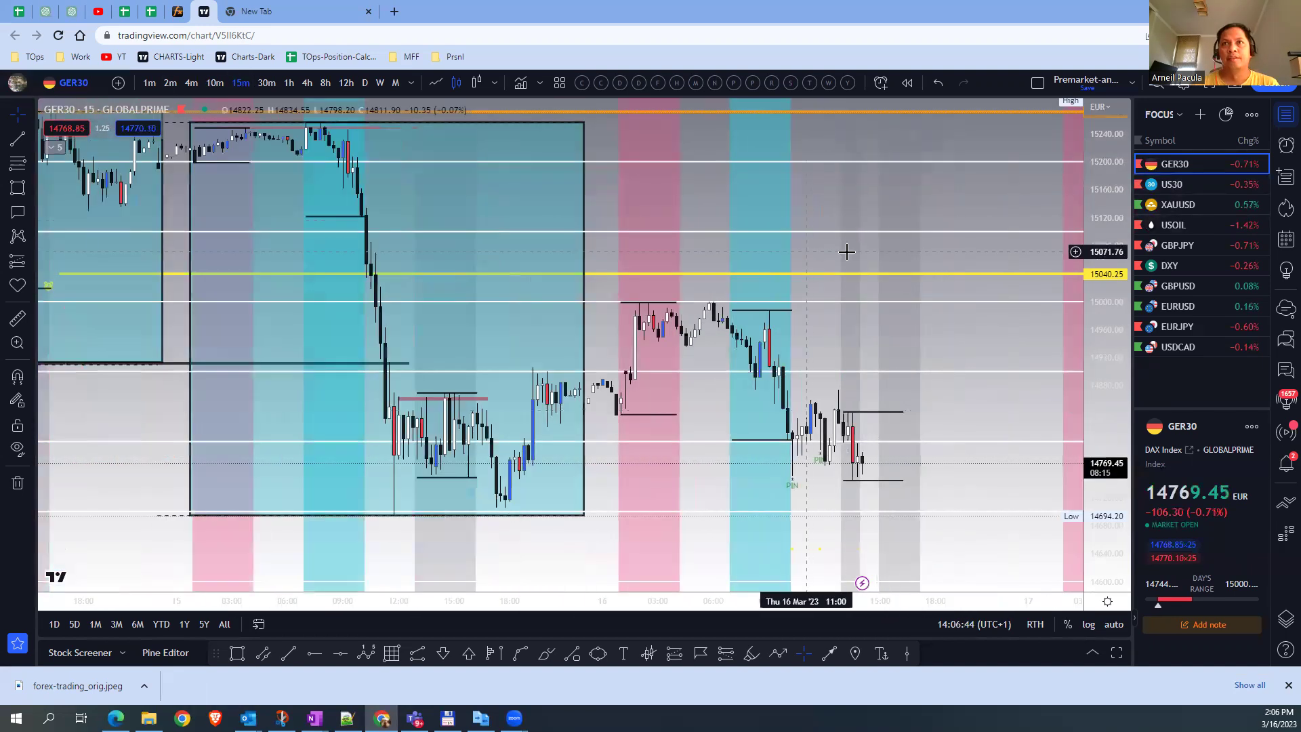
{"action": "scroll", "coordinate": [618, 479], "scroll_direction": "up", "scroll_amount": 1}
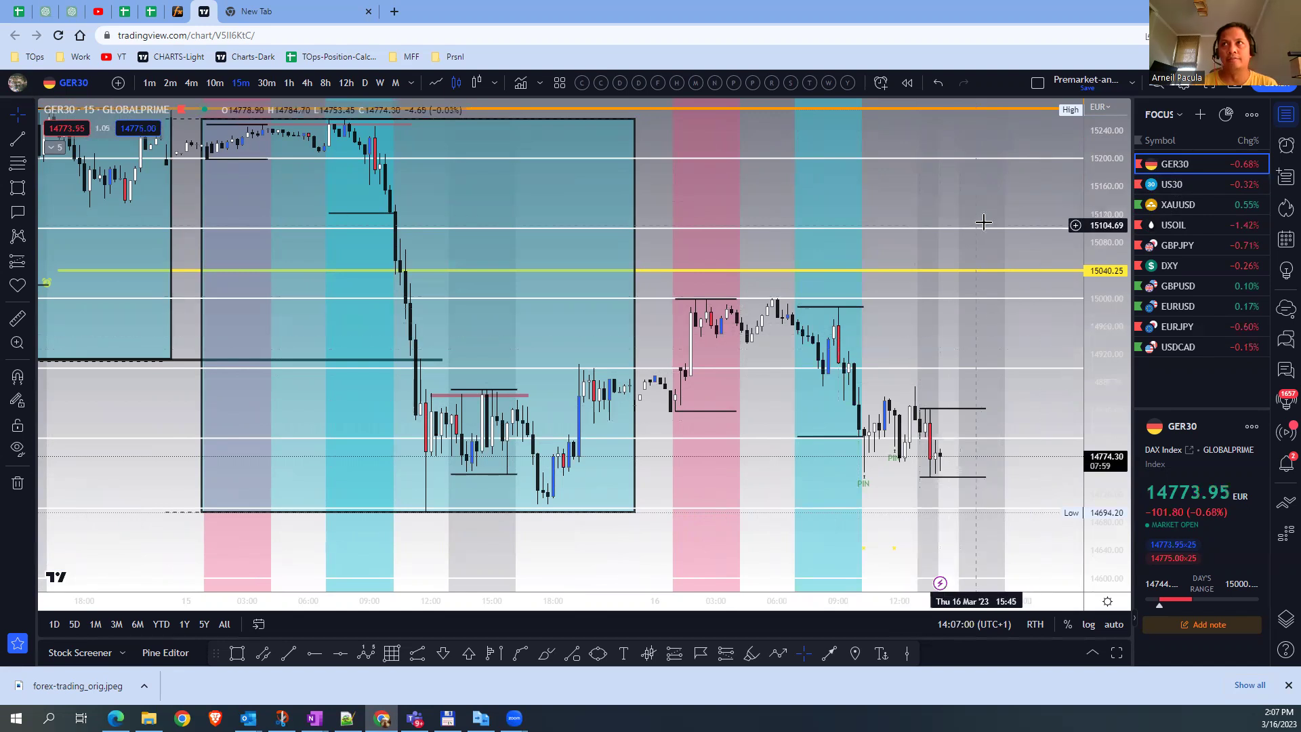
{"action": "left_click", "coordinate": [1179, 185]}
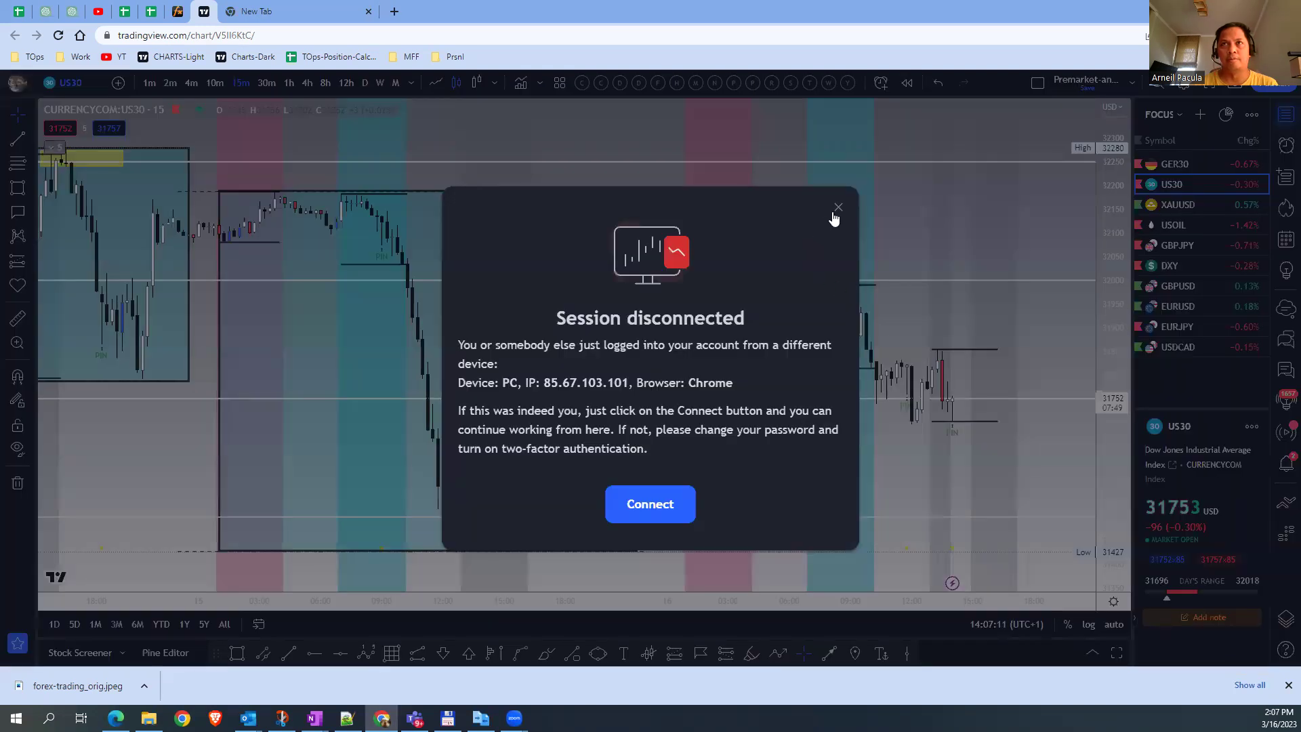
Step: Dismiss the disconnection notice, lengthen XAUUSD's 1912.35 short line rightward, then open USOIL
{"action": "left_click", "coordinate": [838, 207]}
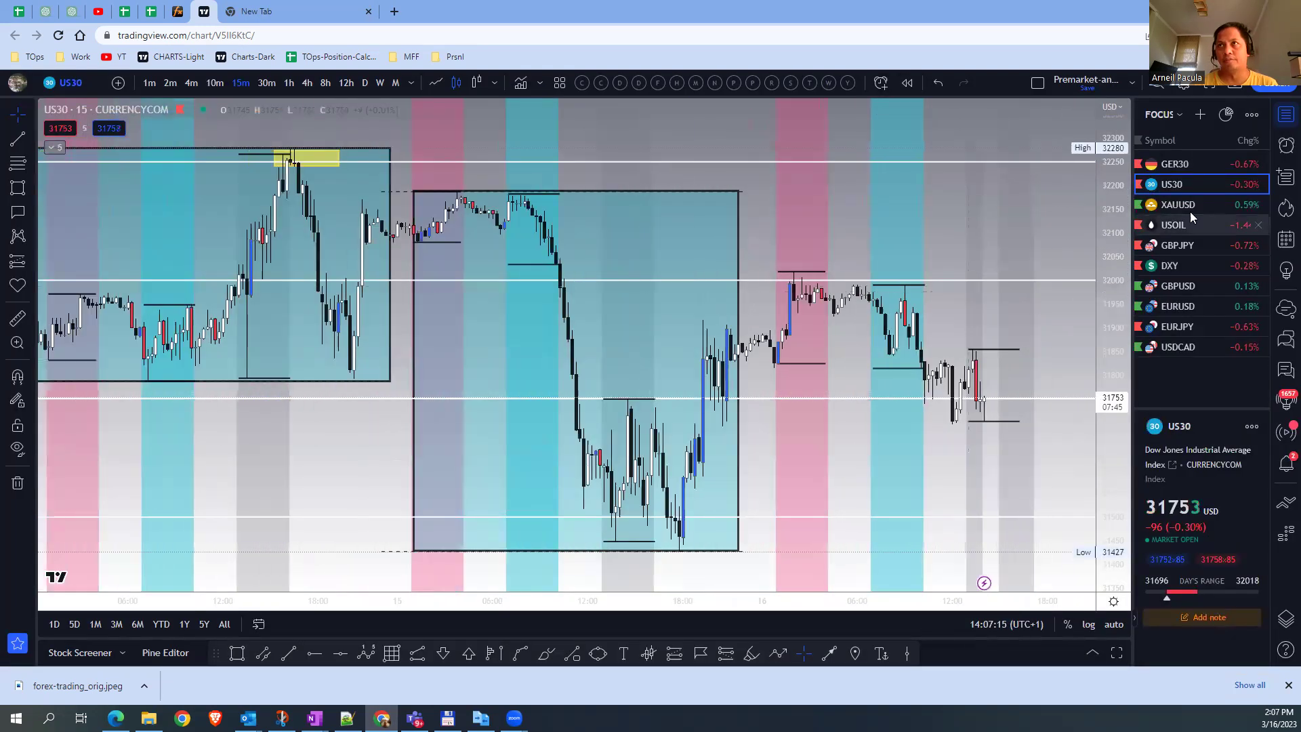
{"action": "left_click", "coordinate": [1193, 213]}
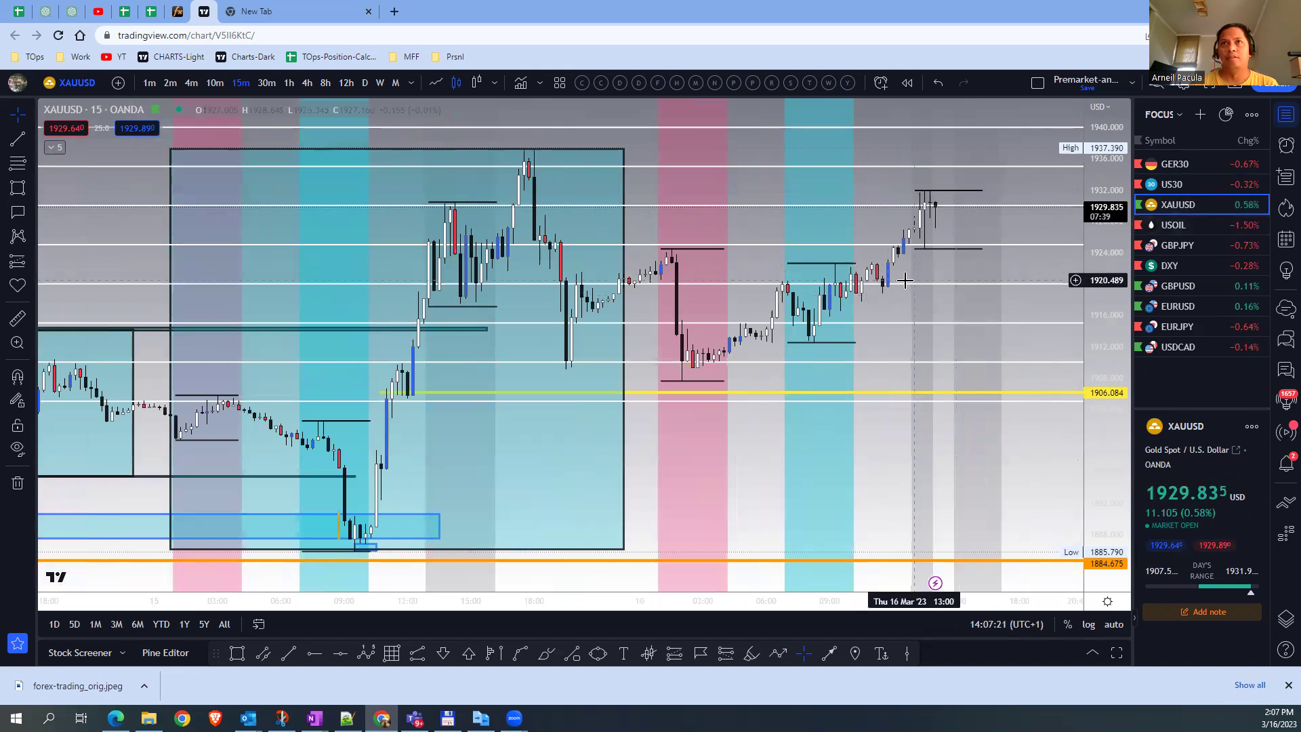
{"action": "left_click_drag", "start_coordinate": [855, 343], "coordinate": [941, 344]}
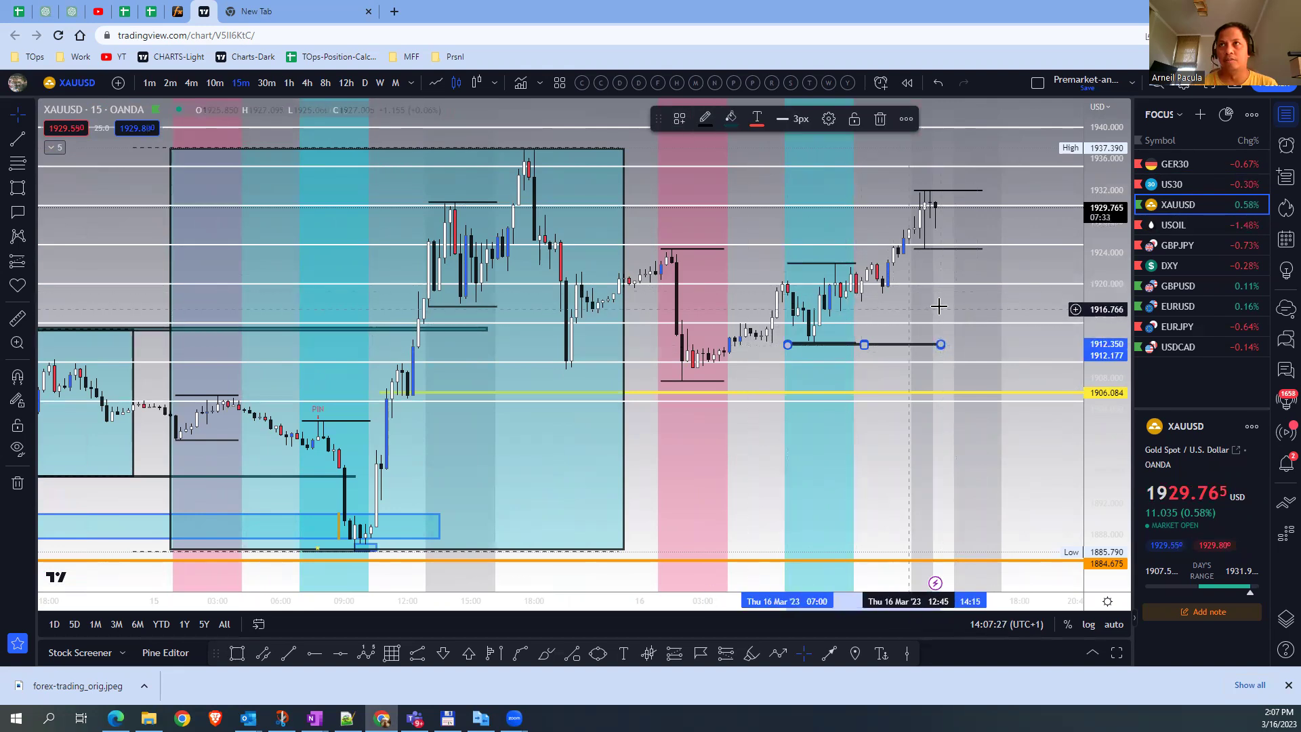
{"action": "left_click", "coordinate": [1206, 227]}
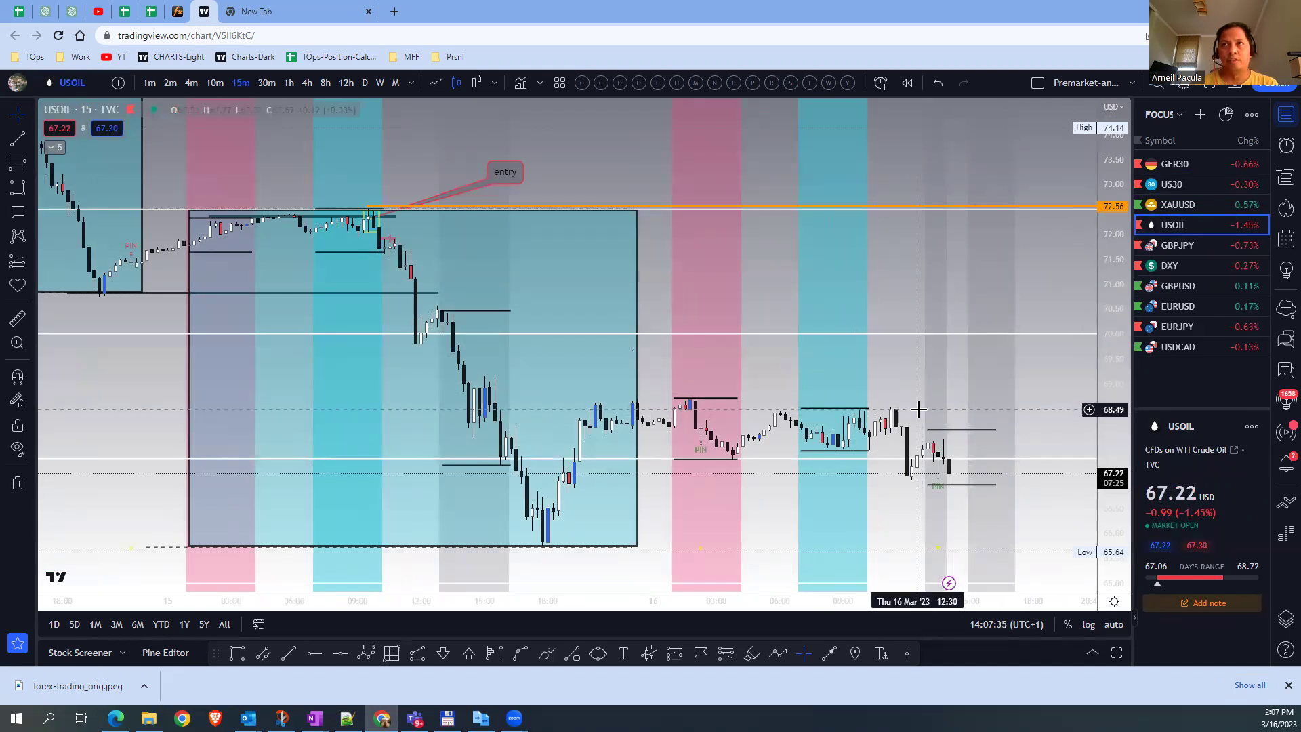
Step: Draw a flat 68.53 rectangle level at USOIL's range high, extend it right, then open GBPJPY
{"action": "left_click", "coordinate": [19, 185]}
{"action": "left_click", "coordinate": [802, 406]}
{"action": "left_click", "coordinate": [964, 406]}
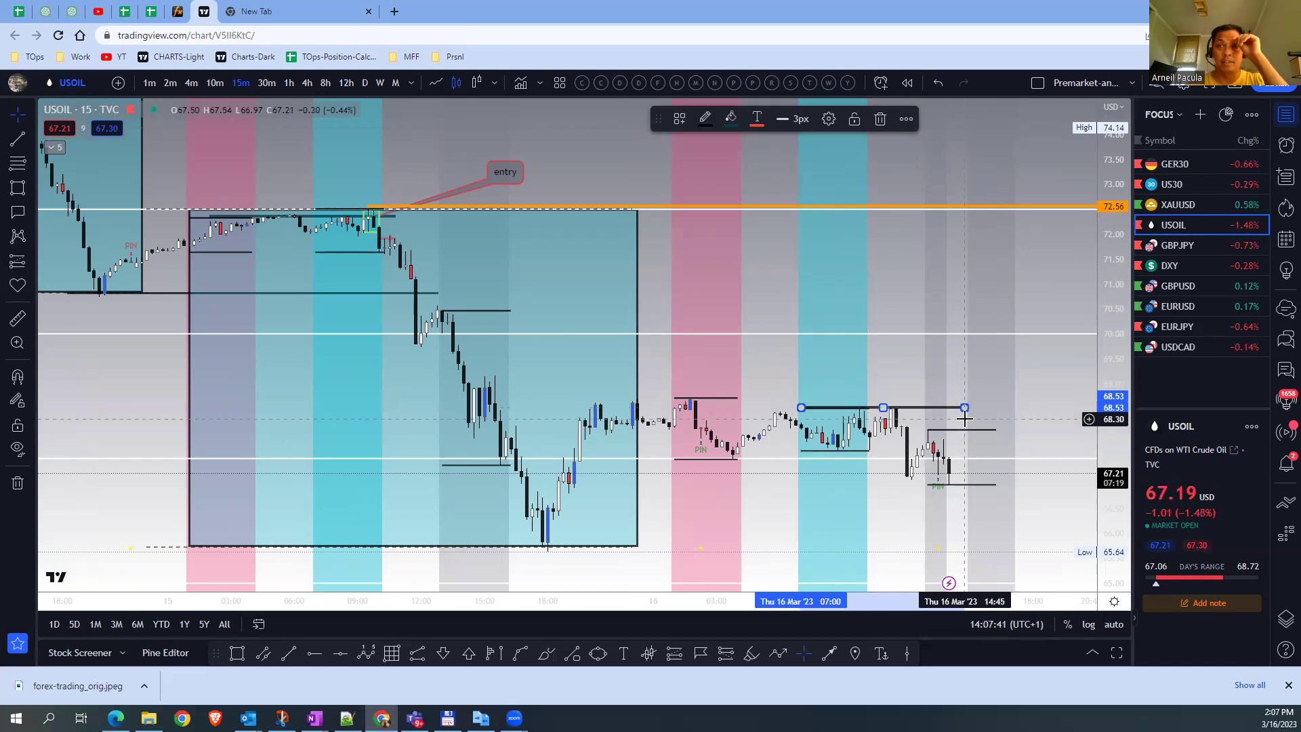
{"action": "left_click", "coordinate": [1195, 245]}
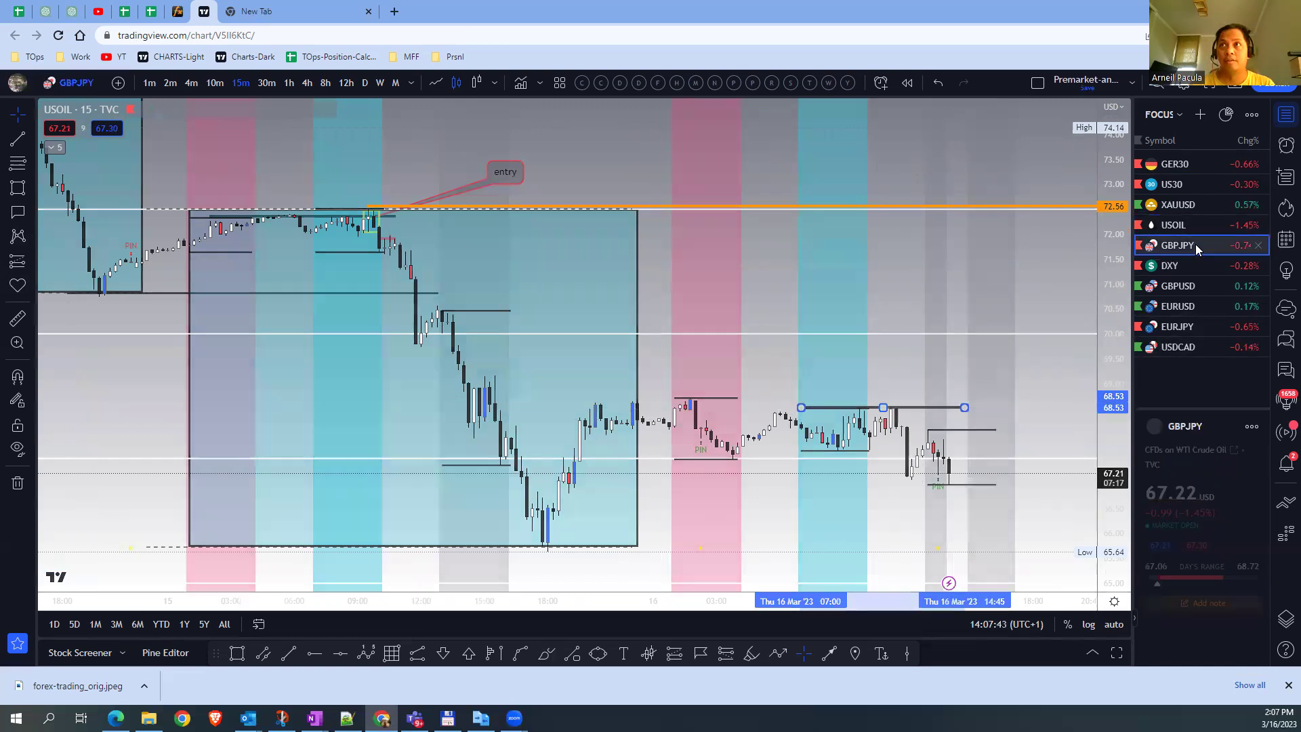
{"action": "left_click", "coordinate": [1195, 225]}
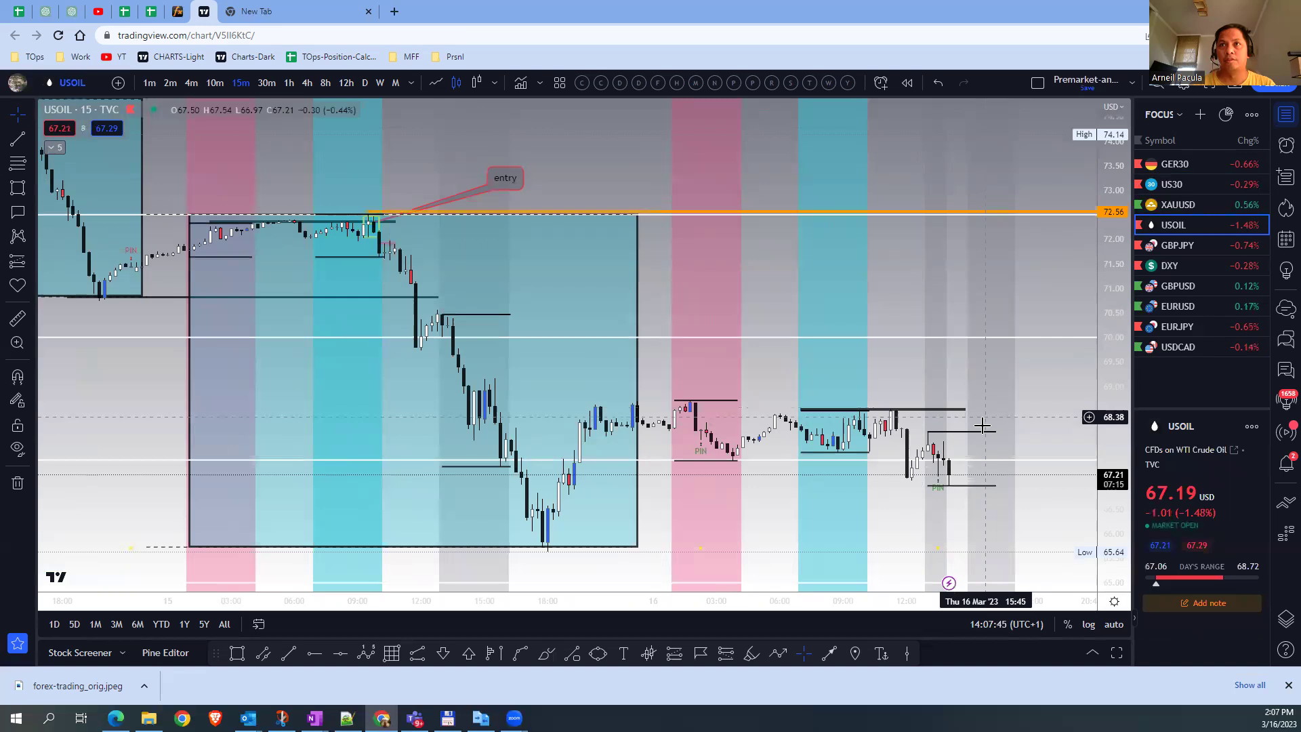
{"action": "left_click_drag", "start_coordinate": [967, 410], "coordinate": [1023, 410]}
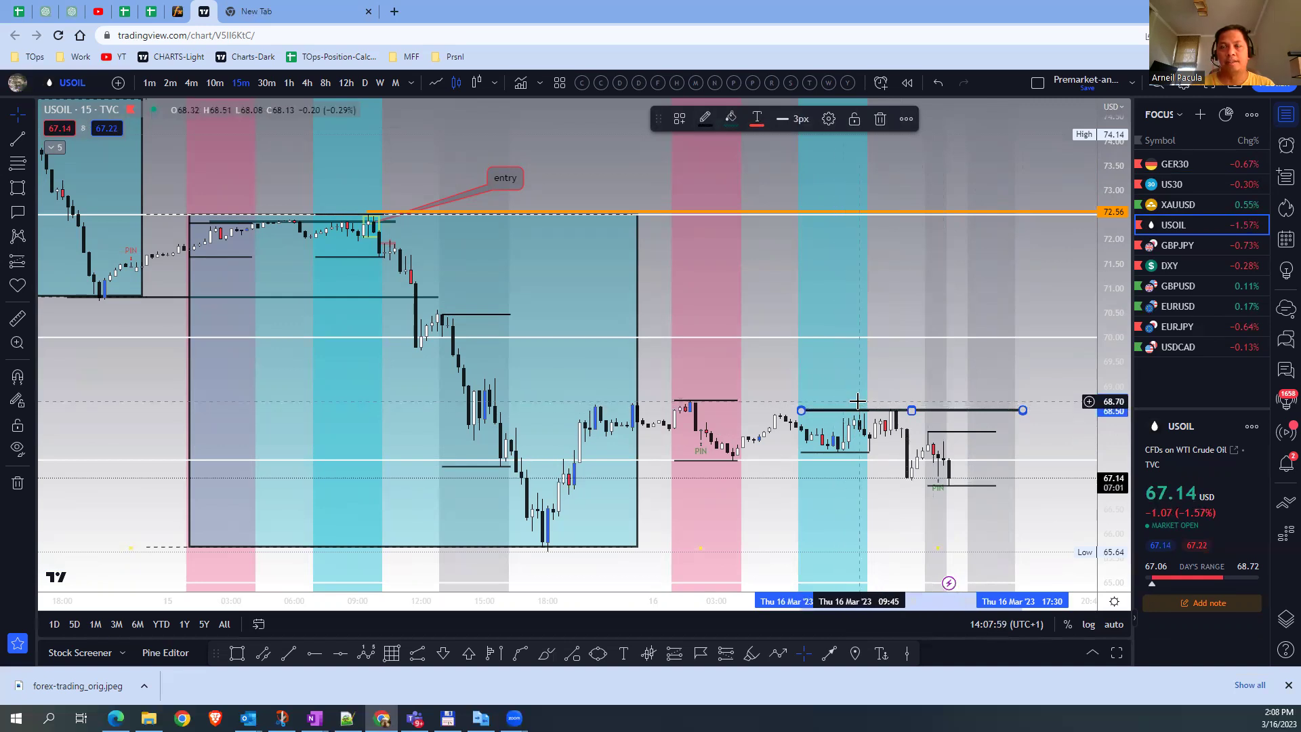
{"action": "left_click", "coordinate": [1209, 245]}
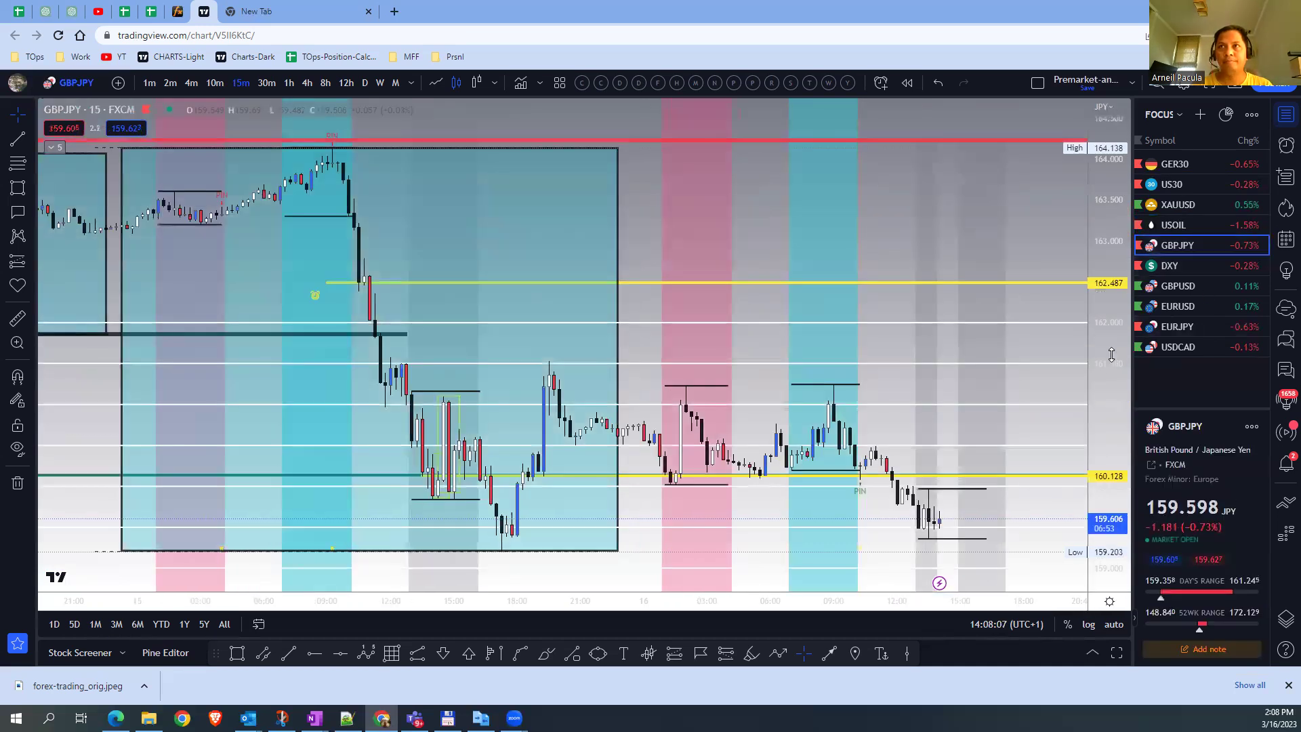
Step: Draw a flat rectangle level near 161.26 at GBPJPY's high, view DXY, then open GBPUSD
{"action": "left_click", "coordinate": [17, 189]}
{"action": "left_click", "coordinate": [807, 383]}
{"action": "scroll", "coordinate": [874, 383], "scroll_direction": "up", "scroll_amount": 2}
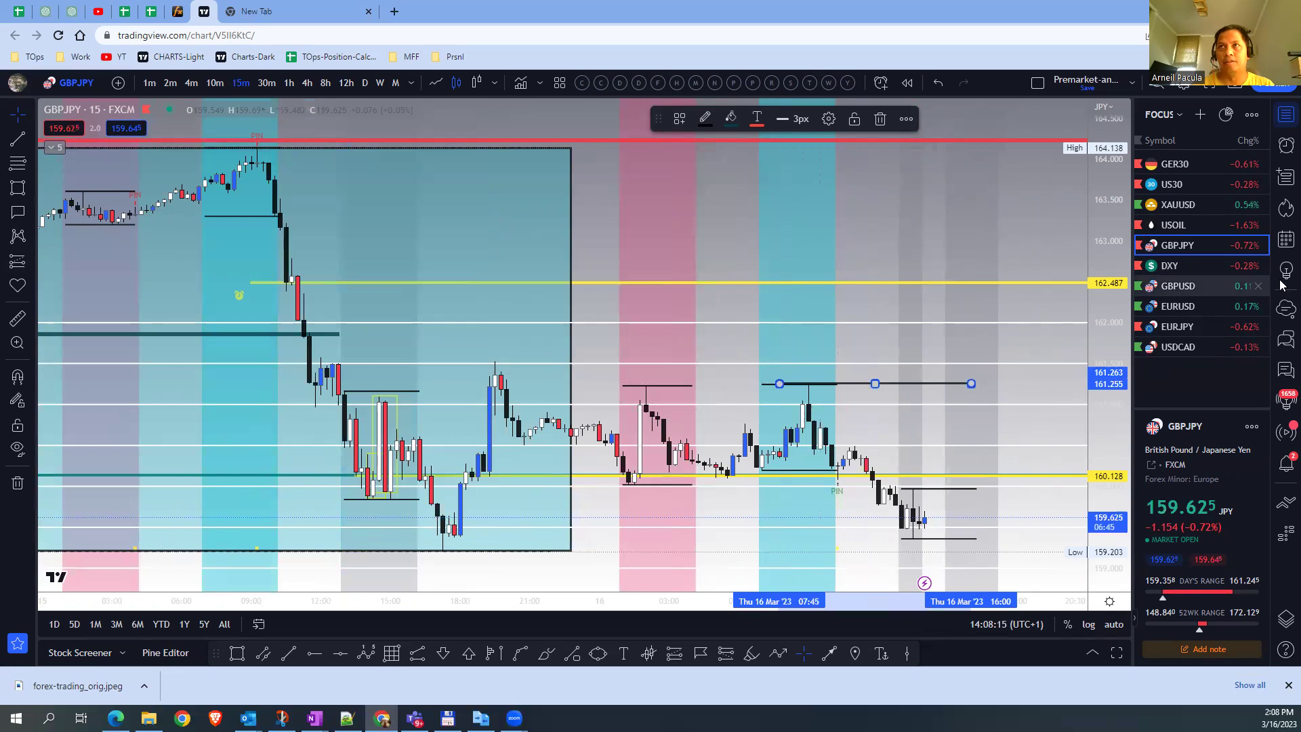
{"action": "left_click", "coordinate": [1189, 264]}
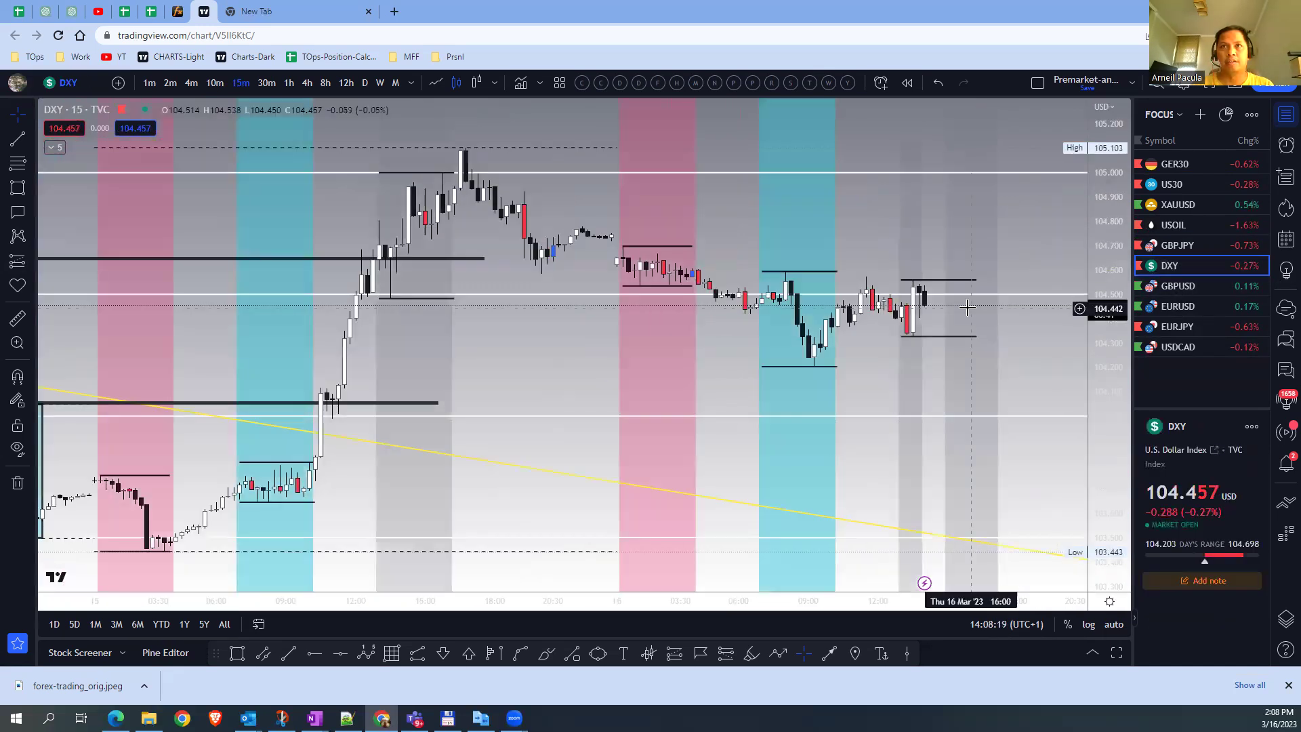
{"action": "left_click", "coordinate": [1216, 286]}
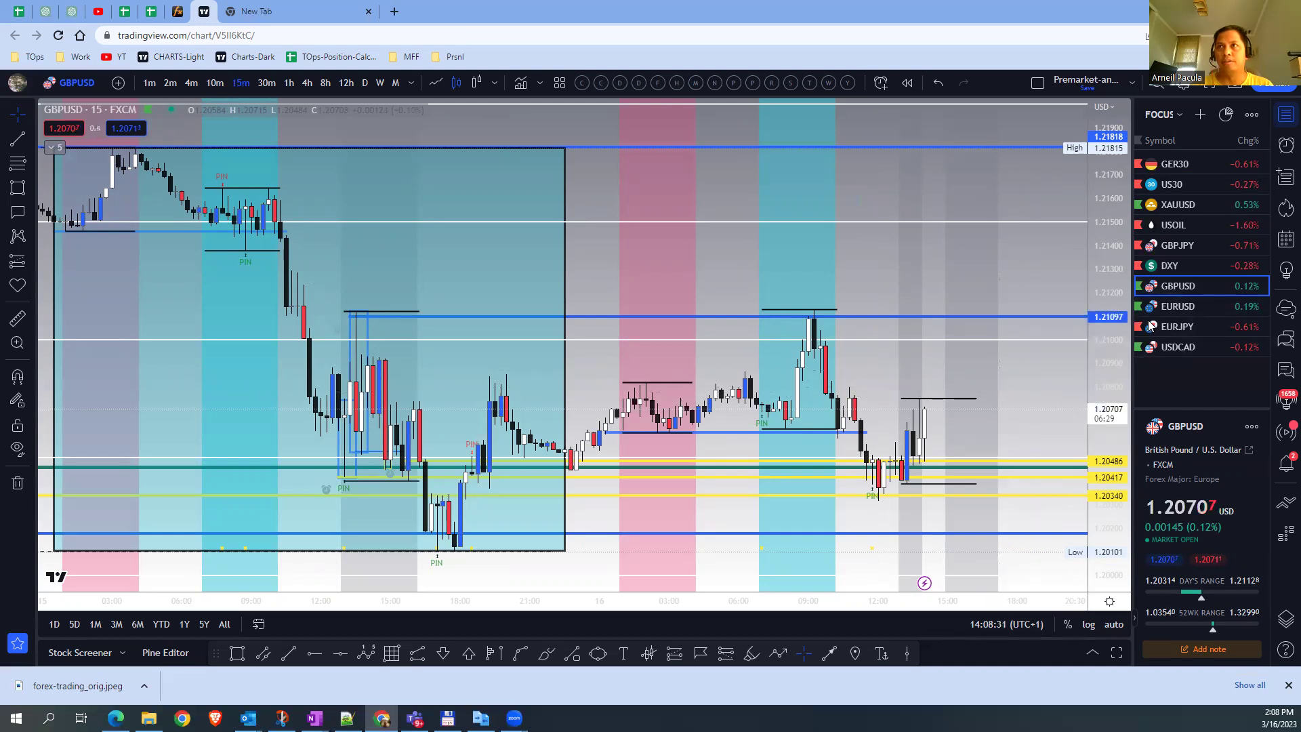
Step: Select the blue 1.2061 line and draw a GBPUSD zone box from about 1.2032 to 1.2050
{"action": "scroll", "coordinate": [948, 405], "scroll_direction": "up", "scroll_amount": 2}
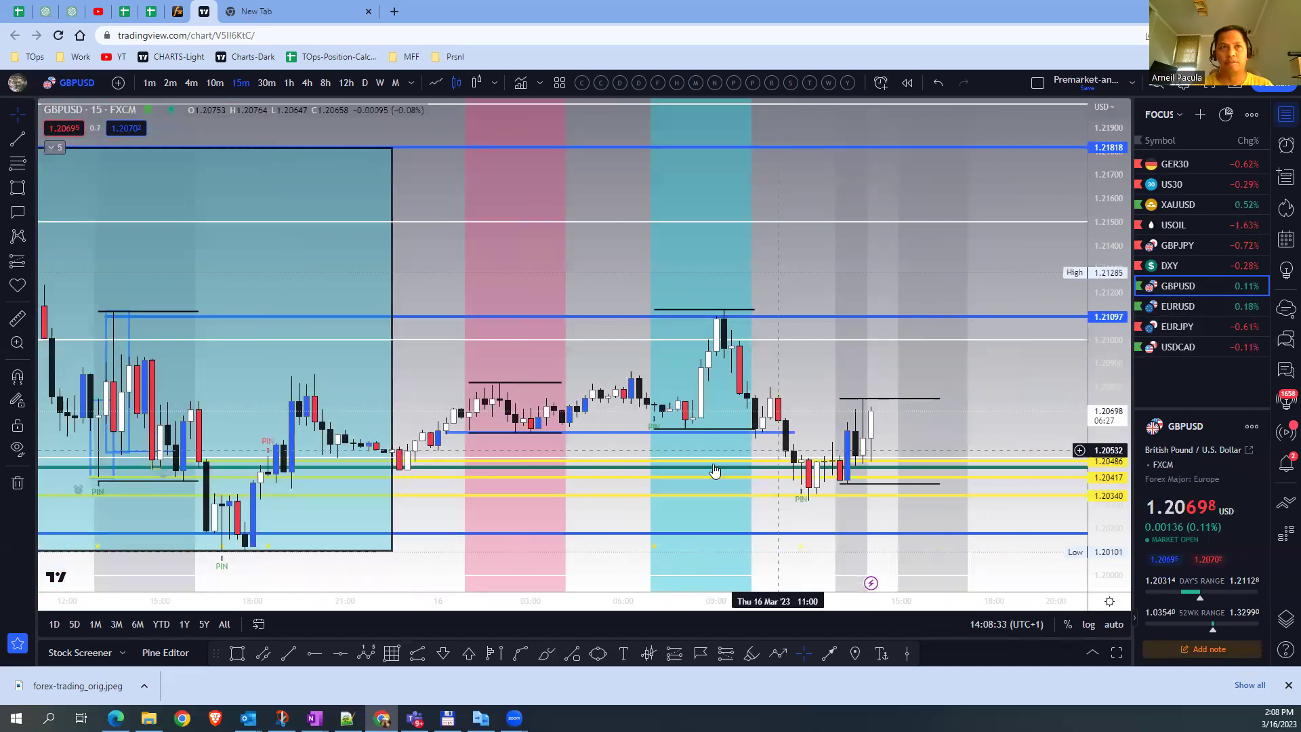
{"action": "scroll", "coordinate": [665, 463], "scroll_direction": "up", "scroll_amount": 2}
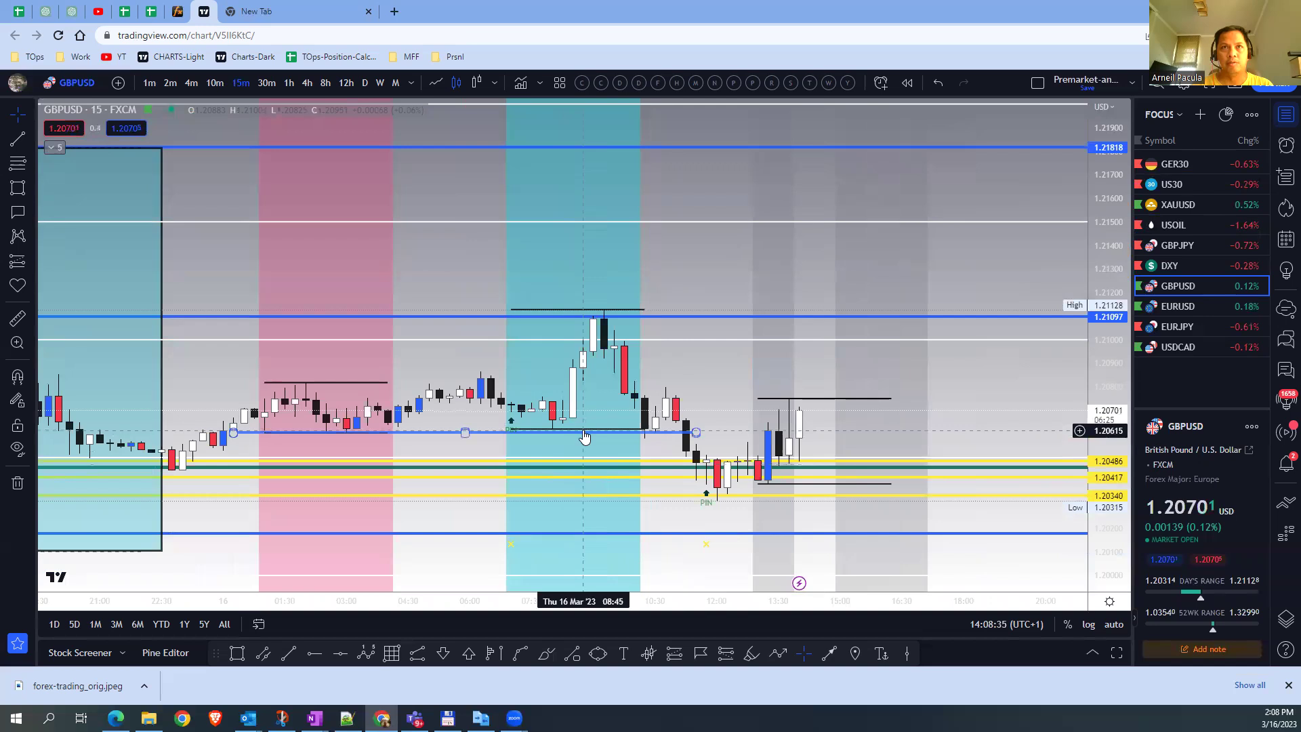
{"action": "left_click", "coordinate": [585, 434]}
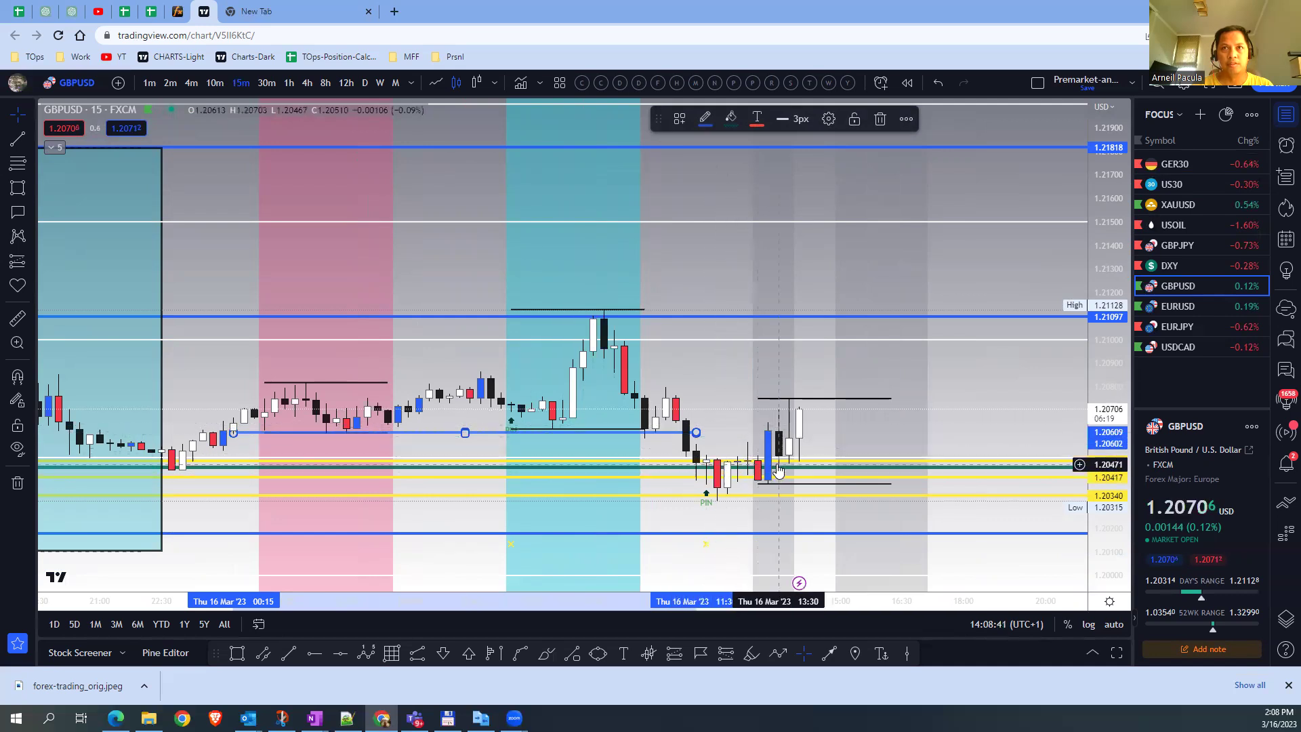
{"action": "left_click", "coordinate": [15, 190]}
{"action": "left_click_drag", "start_coordinate": [696, 461], "coordinate": [830, 500]}
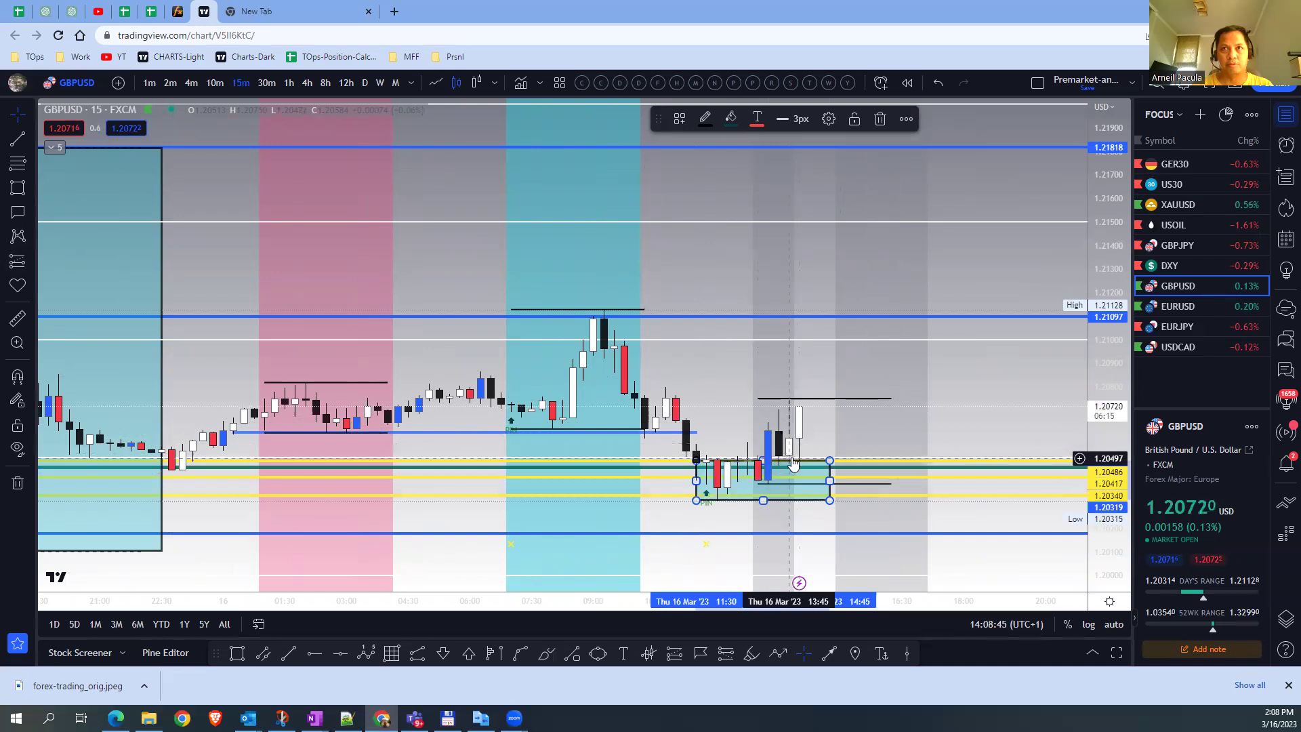
Step: Recentre the chart and add a second zone box between about 1.2047 and 1.2054
{"action": "scroll", "coordinate": [805, 461], "scroll_direction": "down", "scroll_amount": 3}
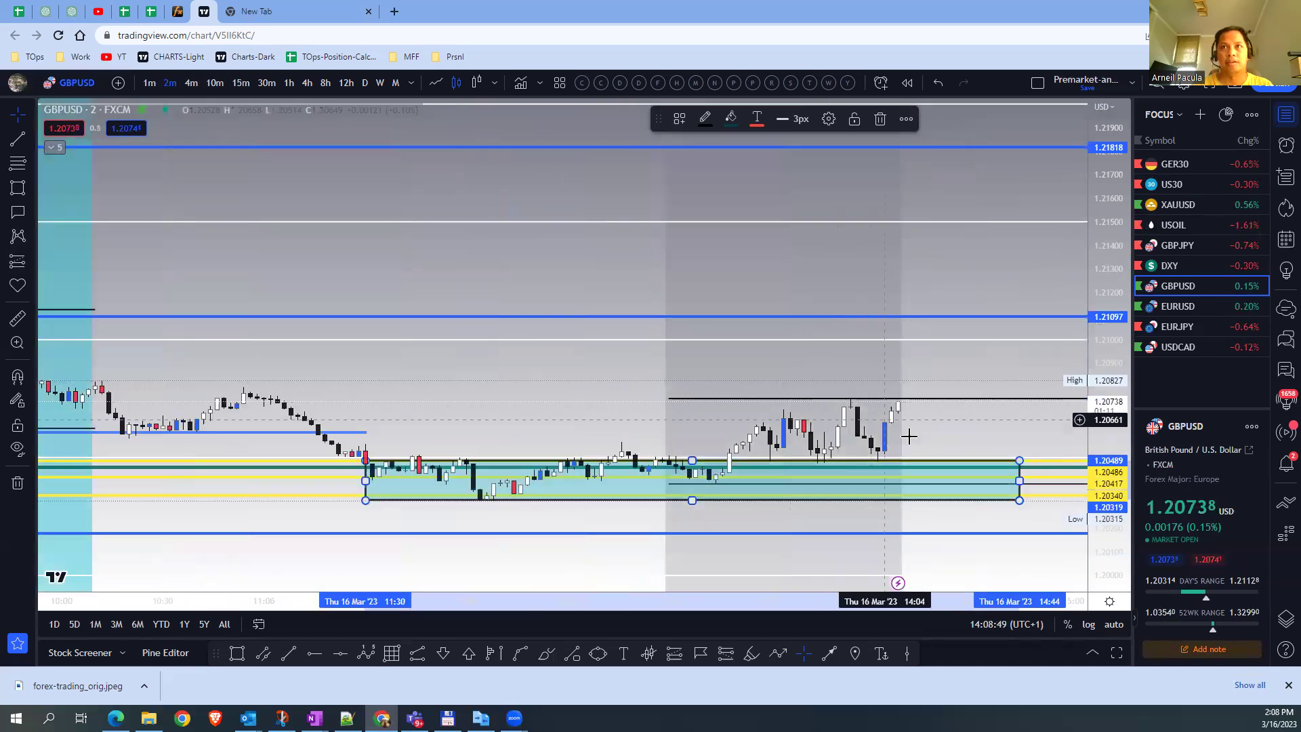
{"action": "scroll", "coordinate": [909, 435], "scroll_direction": "up", "scroll_amount": 3}
{"action": "left_click_drag", "start_coordinate": [1112, 543], "coordinate": [1117, 376]}
{"action": "left_click_drag", "start_coordinate": [955, 316], "coordinate": [939, 252]}
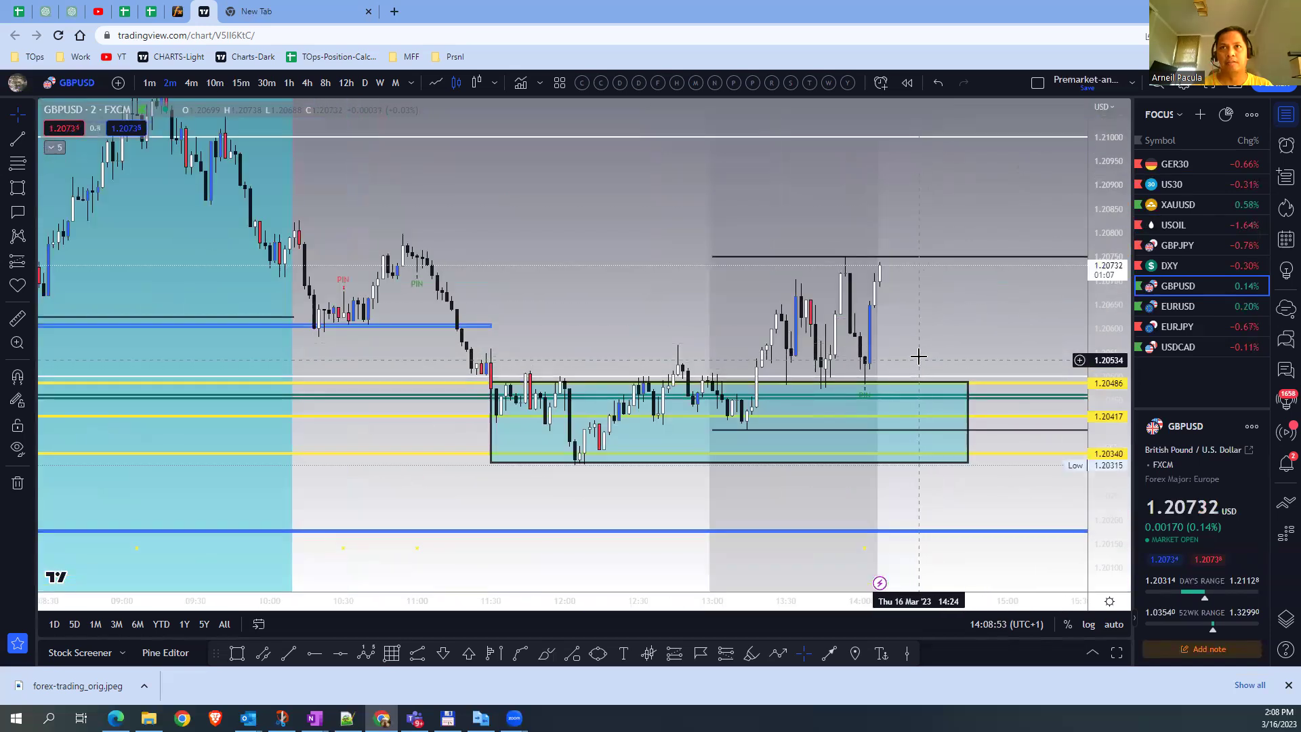
{"action": "key", "text": "alt+shift+r"}
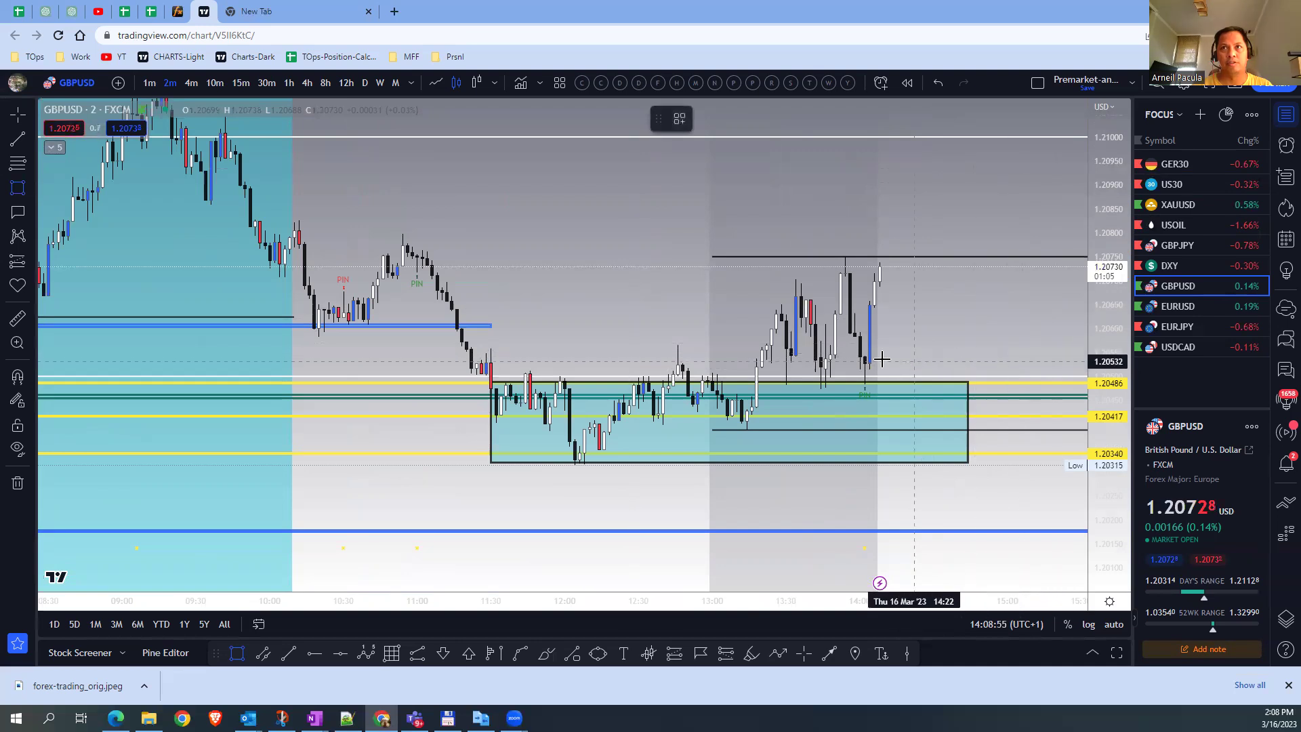
{"action": "left_click", "coordinate": [845, 358]}
{"action": "left_click", "coordinate": [1046, 390]}
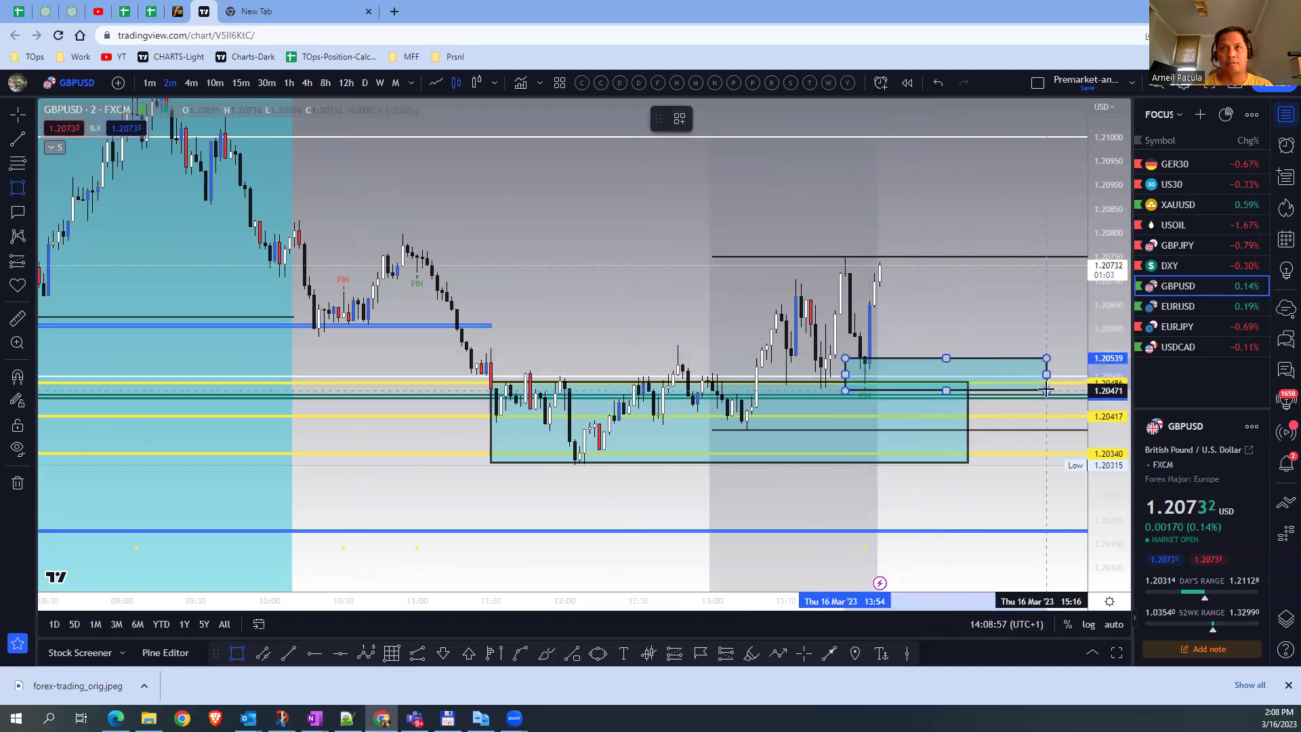
{"action": "left_click_drag", "start_coordinate": [1046, 390], "coordinate": [1052, 386]}
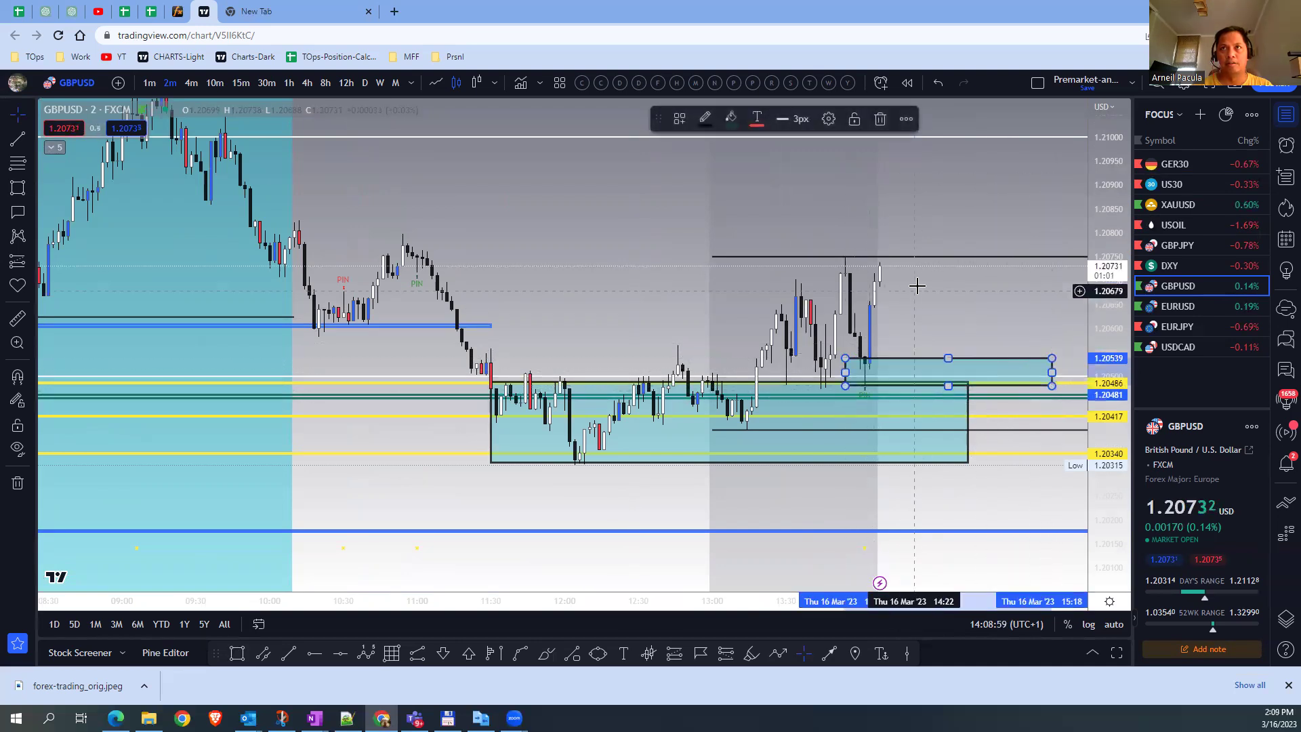
Step: Add a downward arrow into the new box, then open EURUSD on the 15-minute timeframe
{"action": "left_click", "coordinate": [35, 144]}
{"action": "left_click", "coordinate": [71, 166]}
{"action": "left_click", "coordinate": [880, 278]}
{"action": "left_click", "coordinate": [938, 361]}
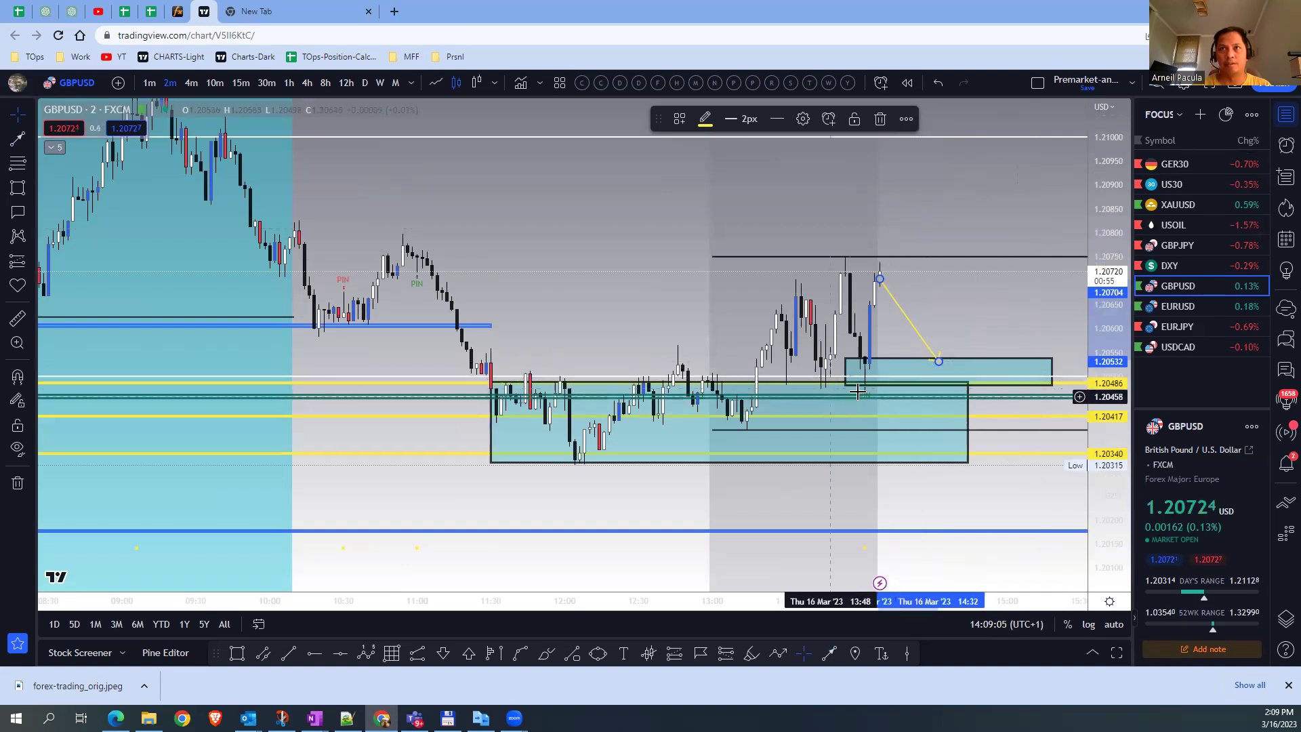
{"action": "left_click", "coordinate": [241, 83]}
{"action": "left_click", "coordinate": [1191, 305]}
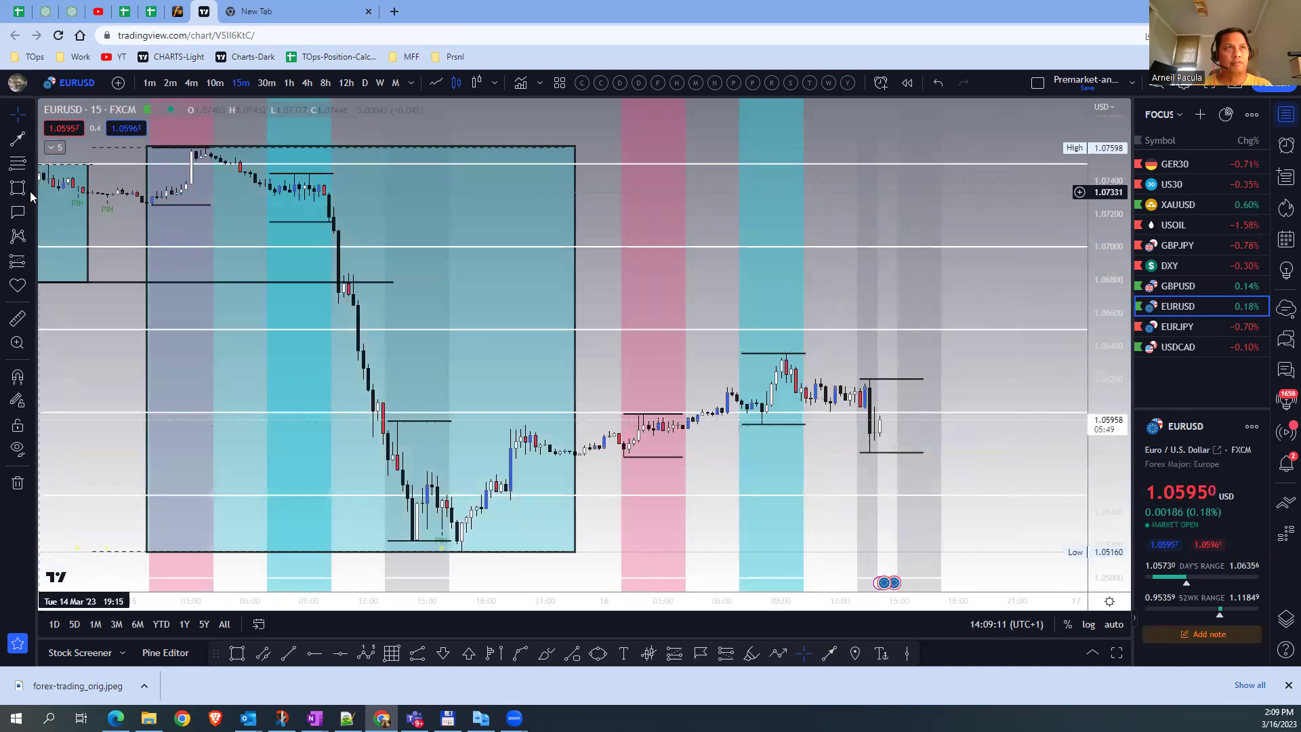
Step: Draw a flat EURUSD level at 1.05928, briefly checking the 1-minute chart before returning to 15m
{"action": "key", "text": "alt+shift+r"}
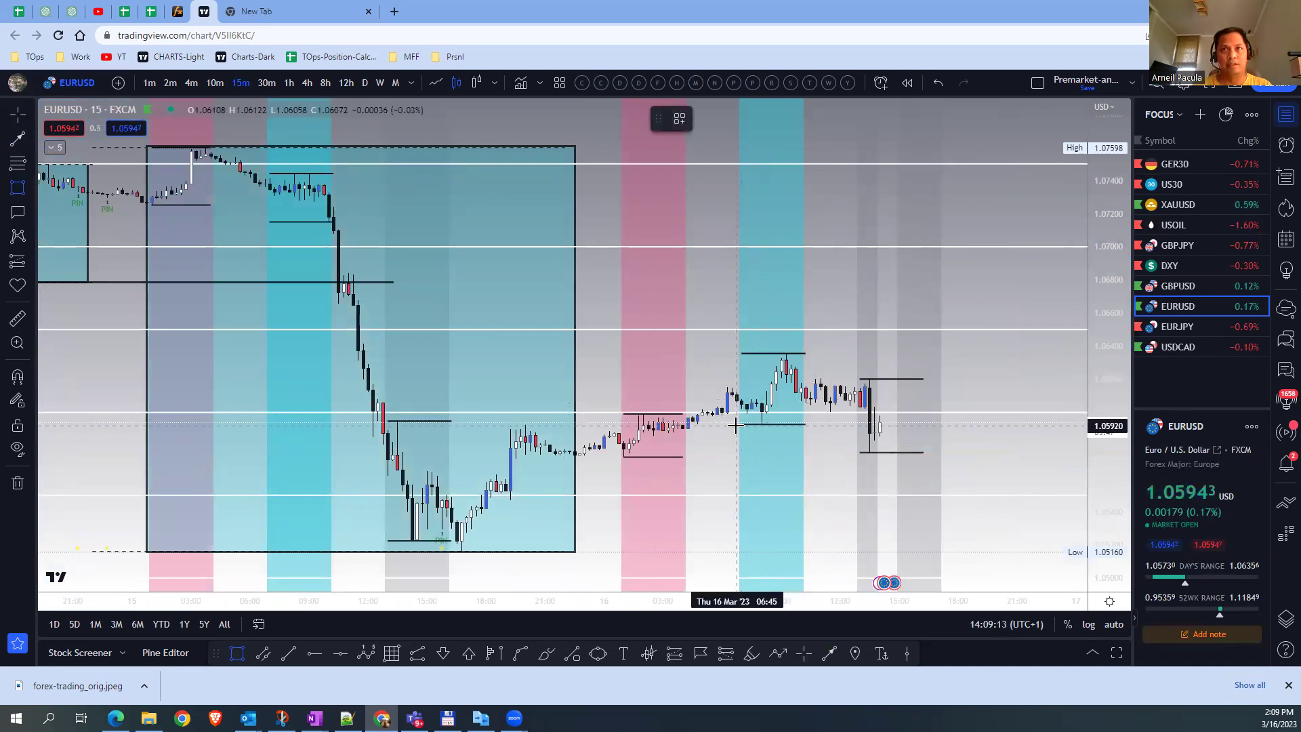
{"action": "left_click_drag", "start_coordinate": [737, 425], "coordinate": [934, 425]}
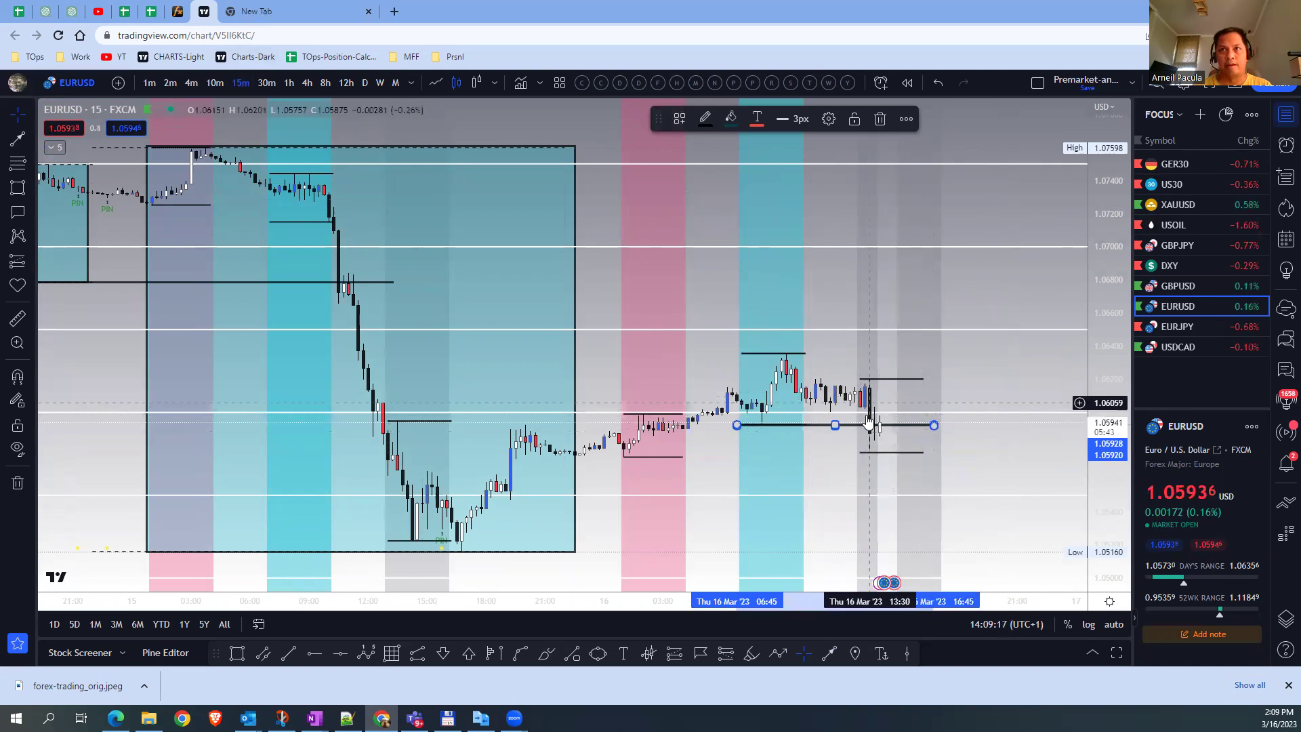
{"action": "scroll", "coordinate": [872, 426], "scroll_direction": "up", "scroll_amount": 2}
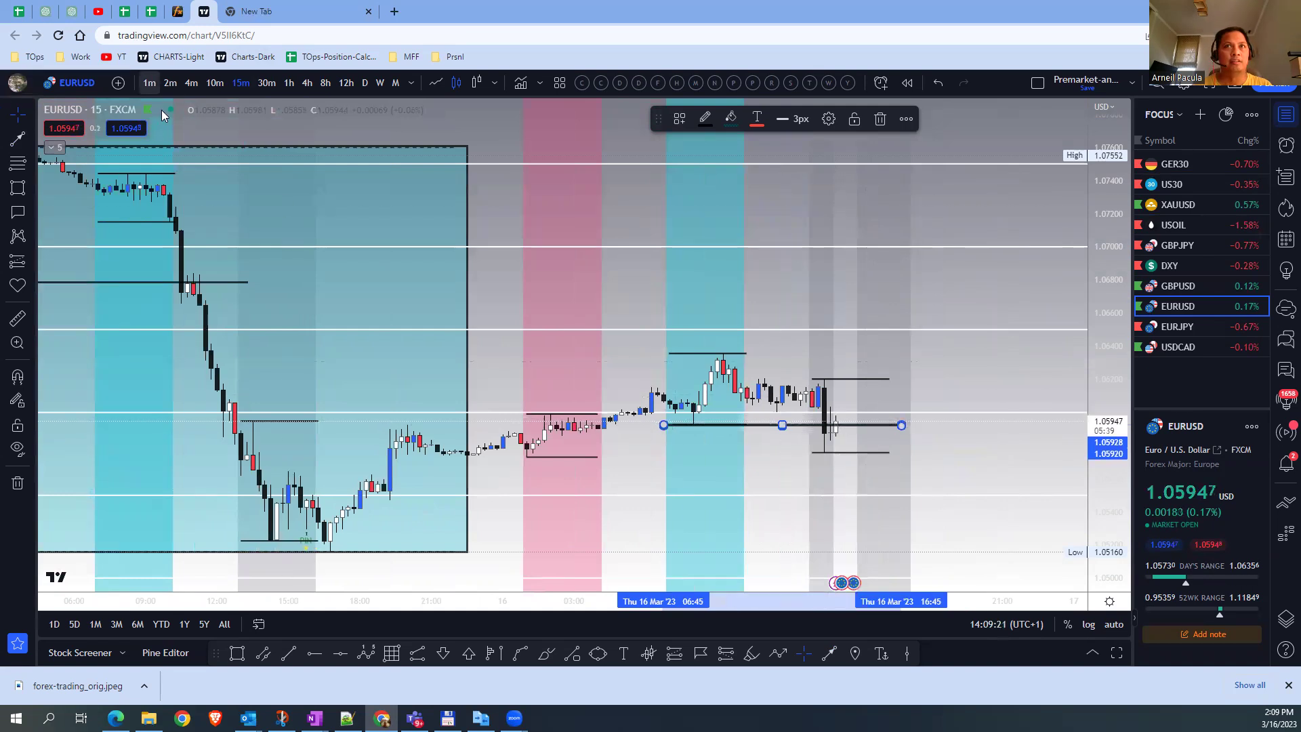
{"action": "key", "text": "1"}
{"action": "key", "text": "Return"}
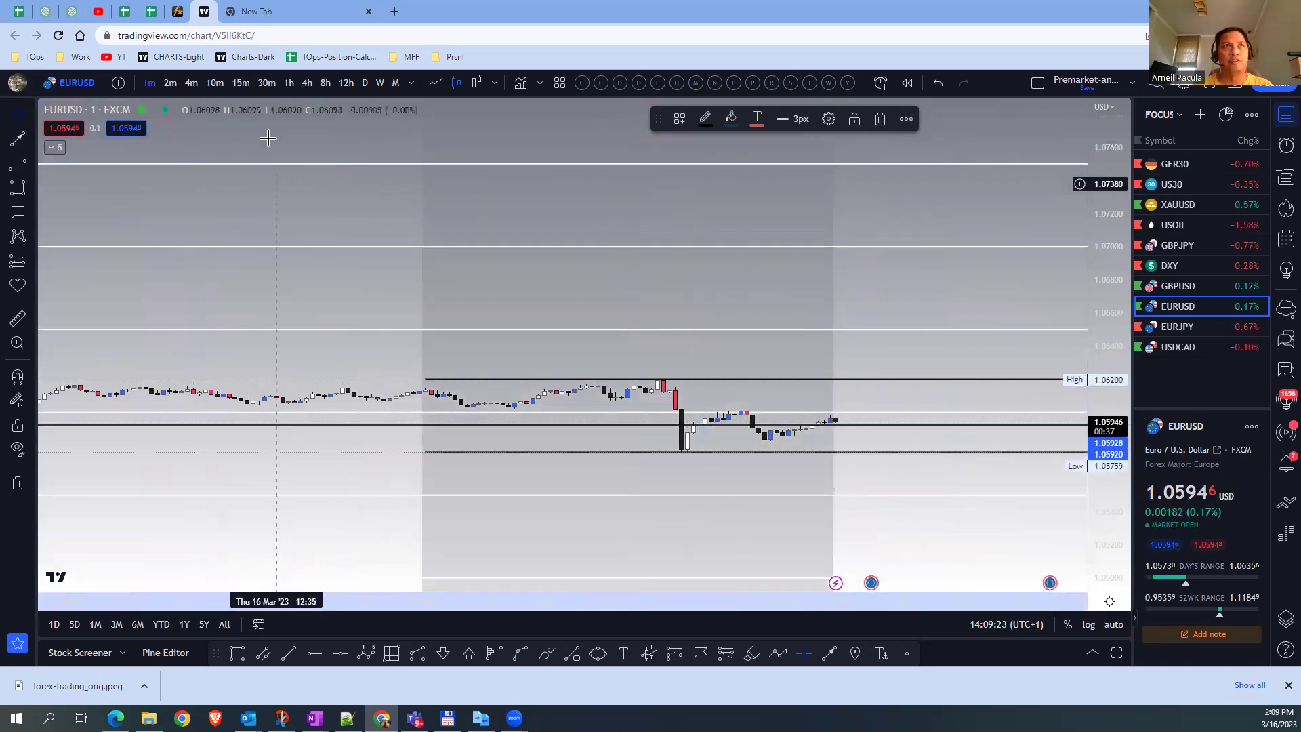
{"action": "type", "text": "15"}
{"action": "key", "text": "Return"}
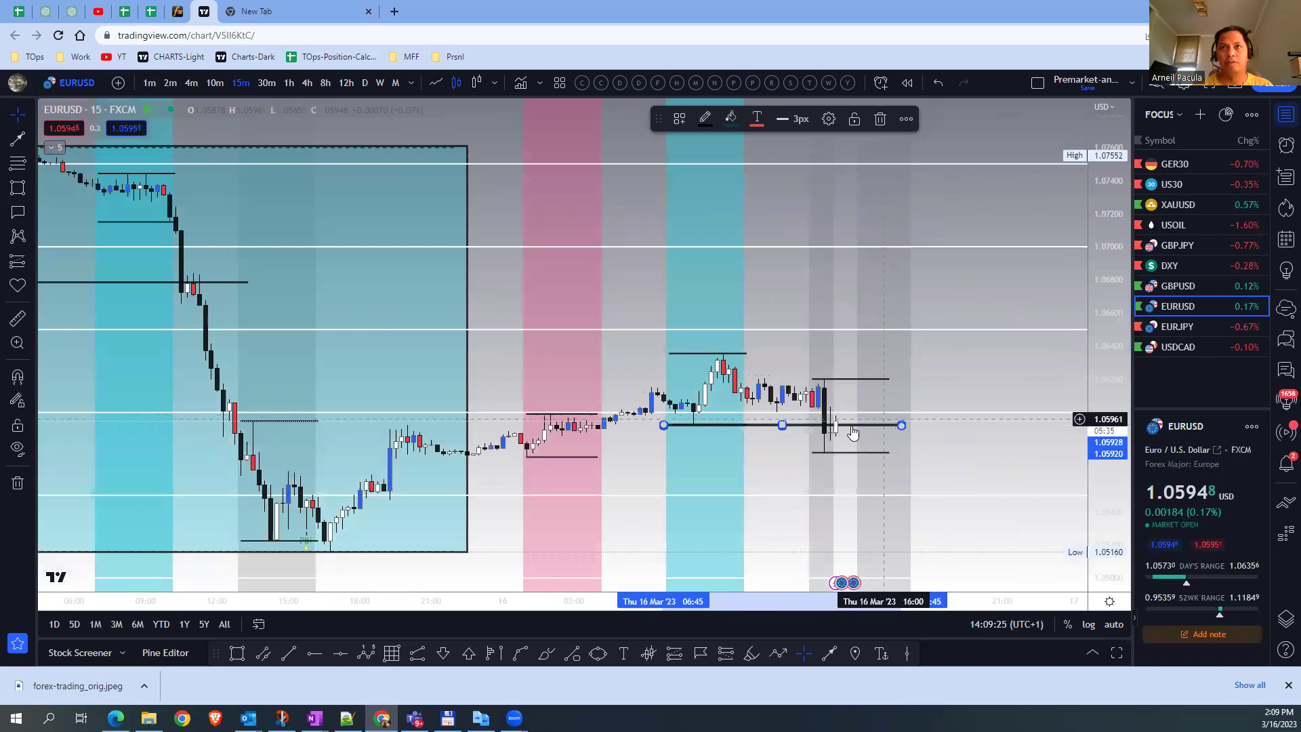
Step: On 1-minute candles, box the post-drop range from 1.05765 to 1.06017, then return to 15m
{"action": "left_click", "coordinate": [150, 83]}
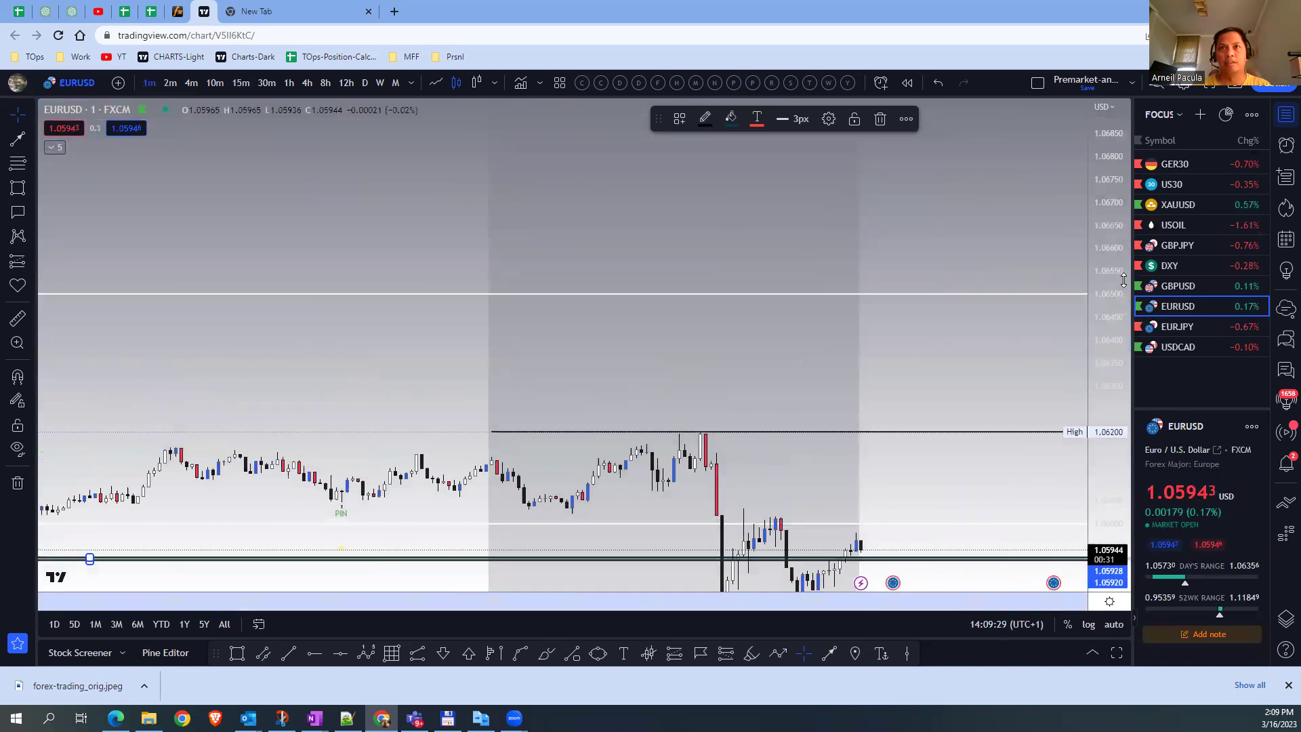
{"action": "left_click_drag", "start_coordinate": [1070, 374], "coordinate": [1007, 187]}
{"action": "left_click", "coordinate": [18, 188]}
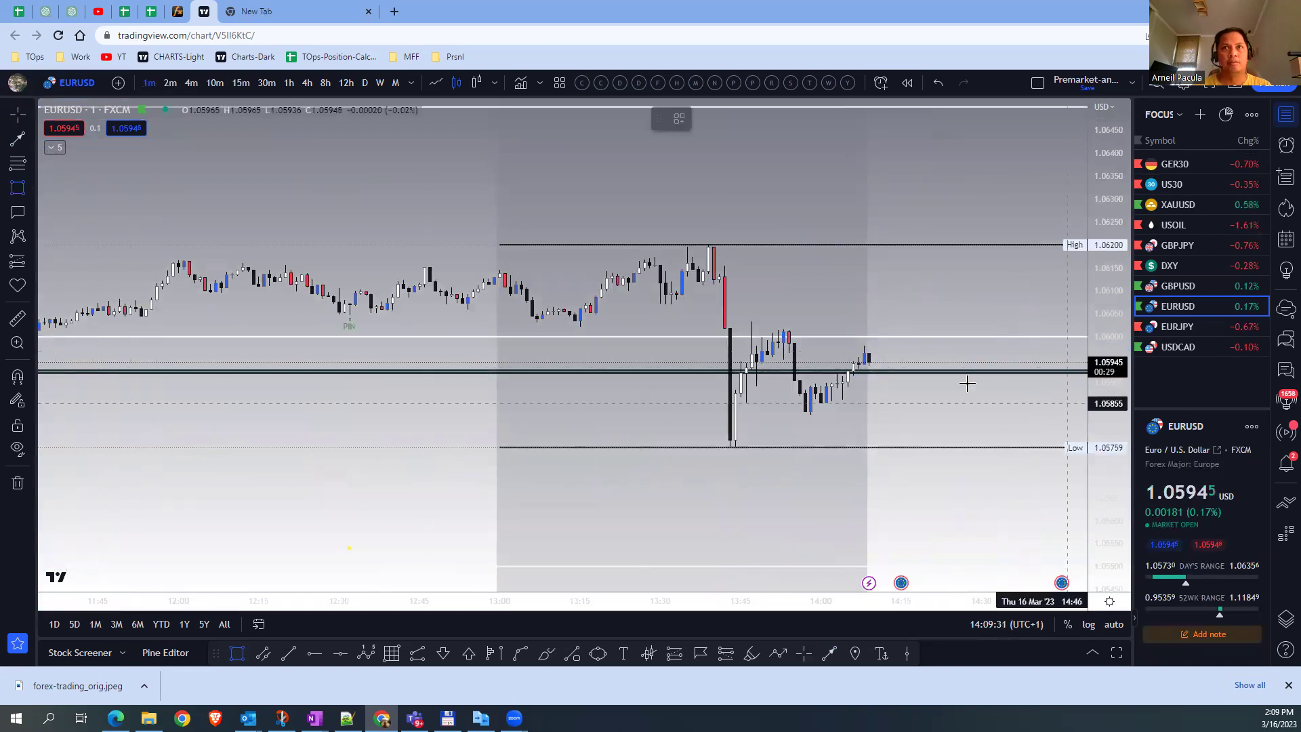
{"action": "mouse_move", "coordinate": [714, 330]}
{"action": "left_mouse_down"}
{"action": "mouse_move", "coordinate": [901, 456]}
{"action": "mouse_move", "coordinate": [940, 444]}
{"action": "left_mouse_up"}
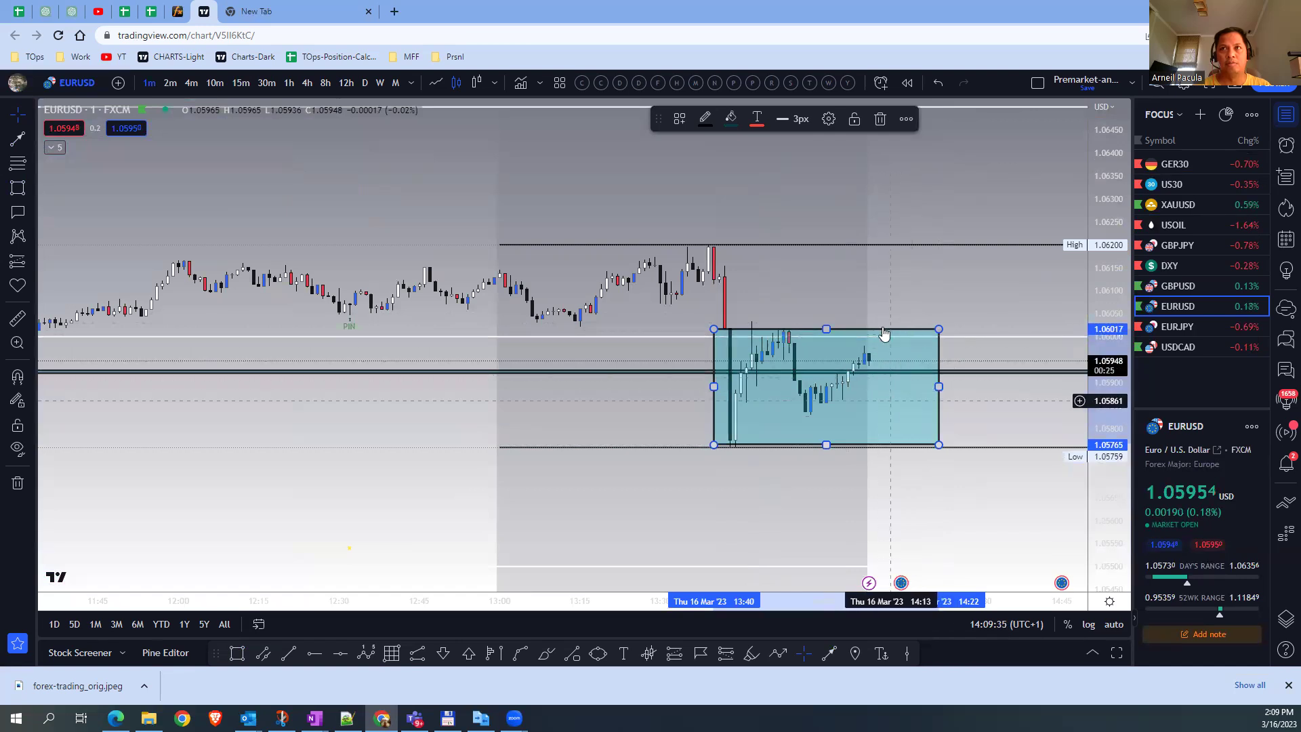
{"action": "left_click", "coordinate": [241, 82]}
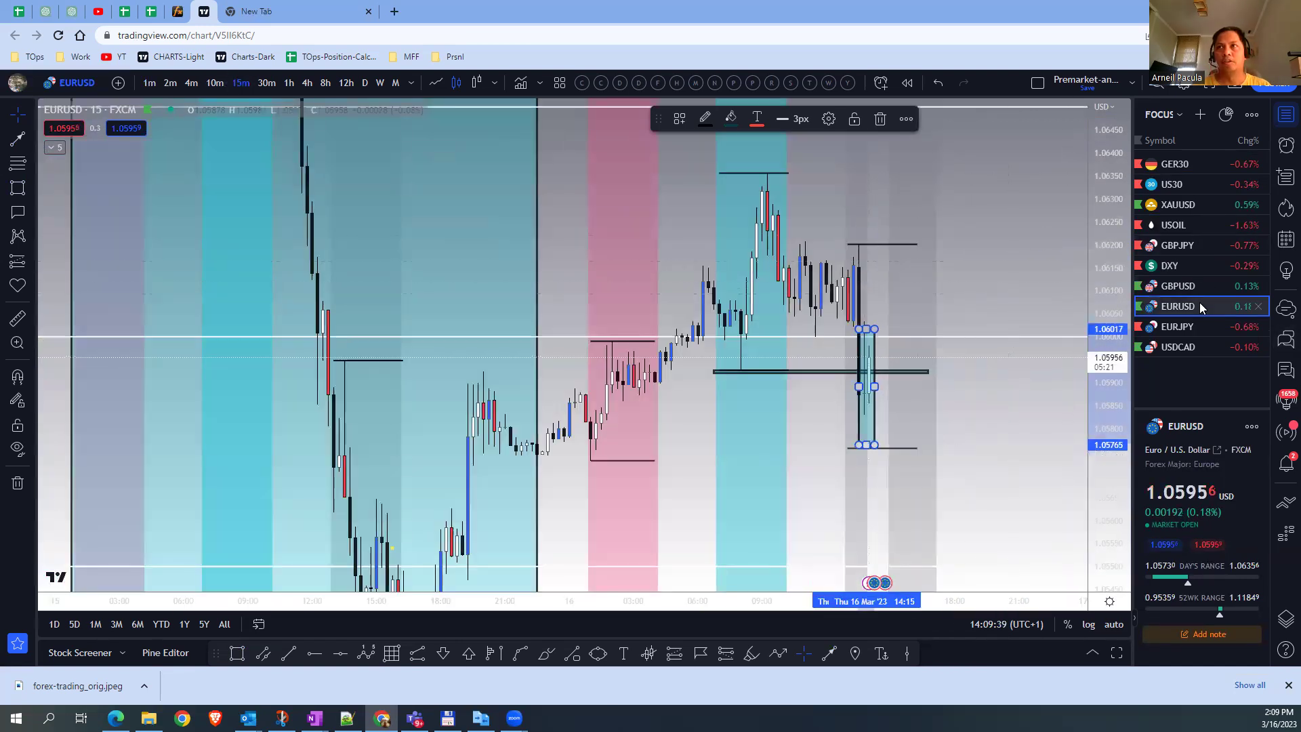
Step: On the EURJPY chart, draw a flat level near 141.43 from the 02:00 high
{"action": "left_click", "coordinate": [1204, 327]}
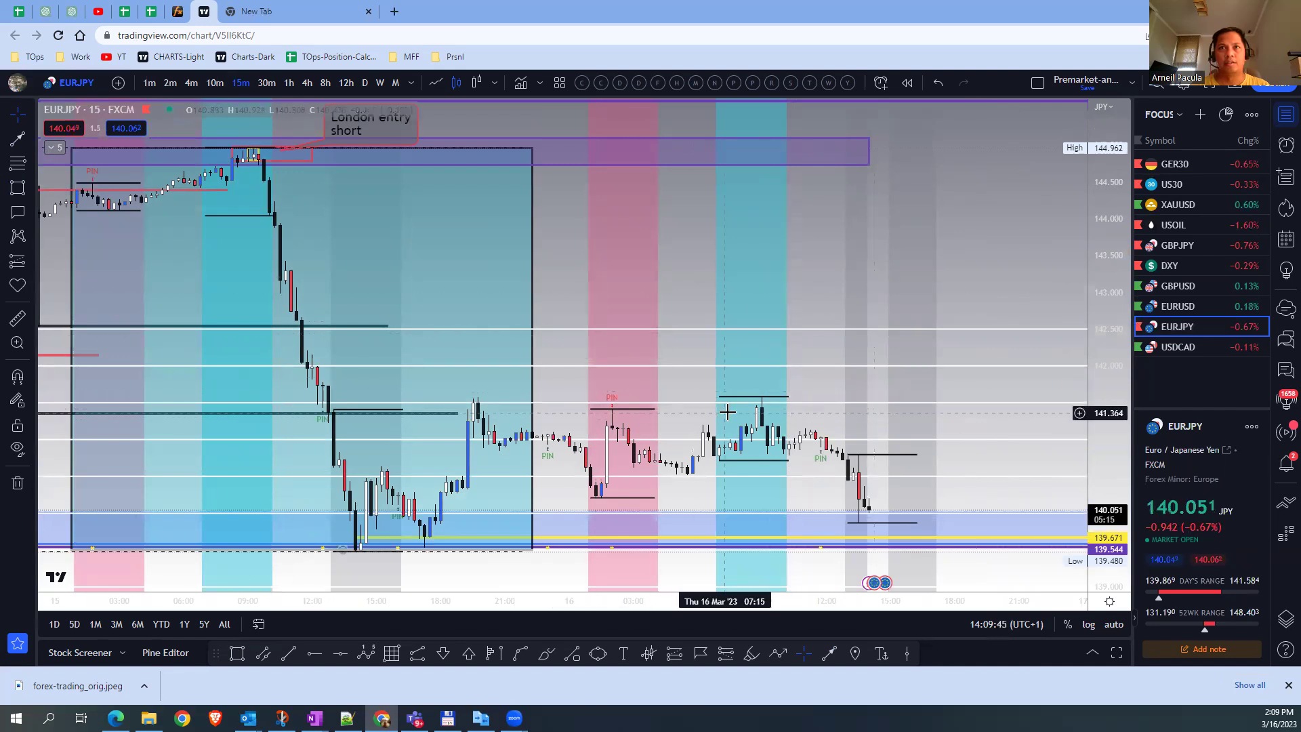
{"action": "left_click", "coordinate": [11, 189]}
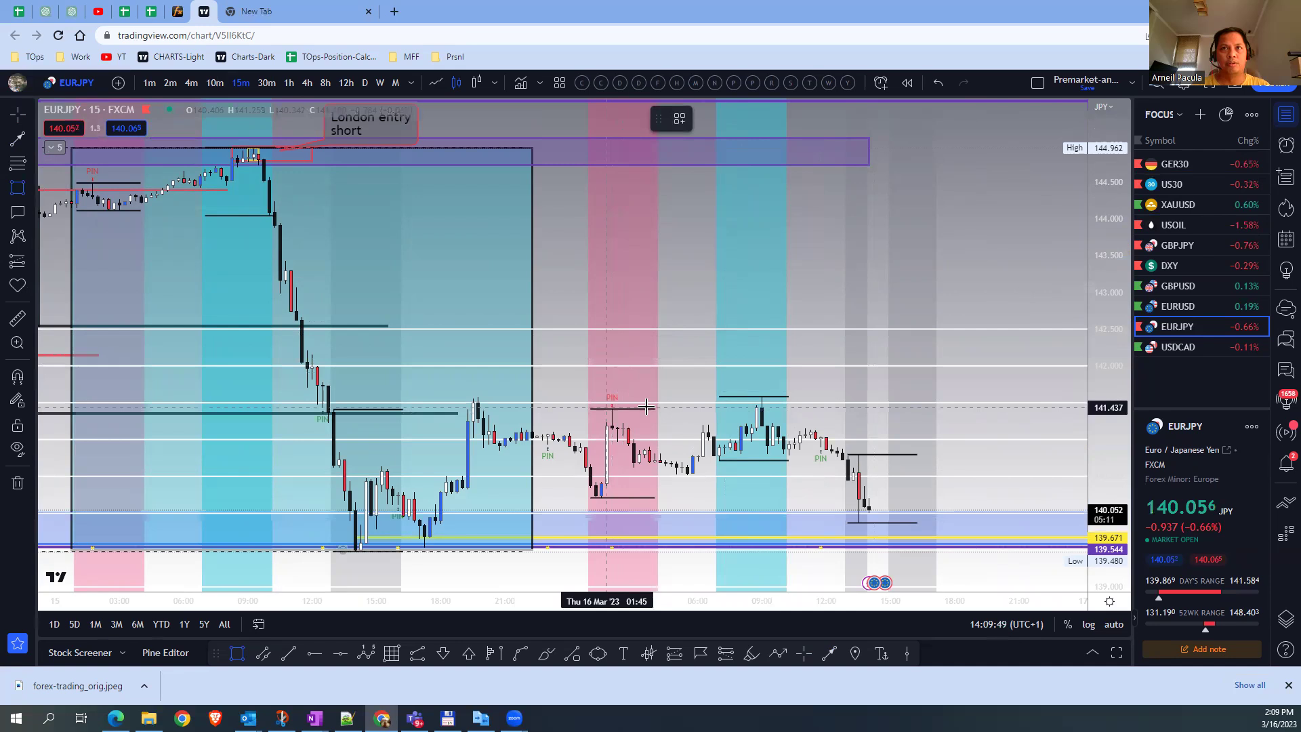
{"action": "left_click_drag", "start_coordinate": [671, 406], "coordinate": [815, 407]}
{"action": "left_click", "coordinate": [815, 408]}
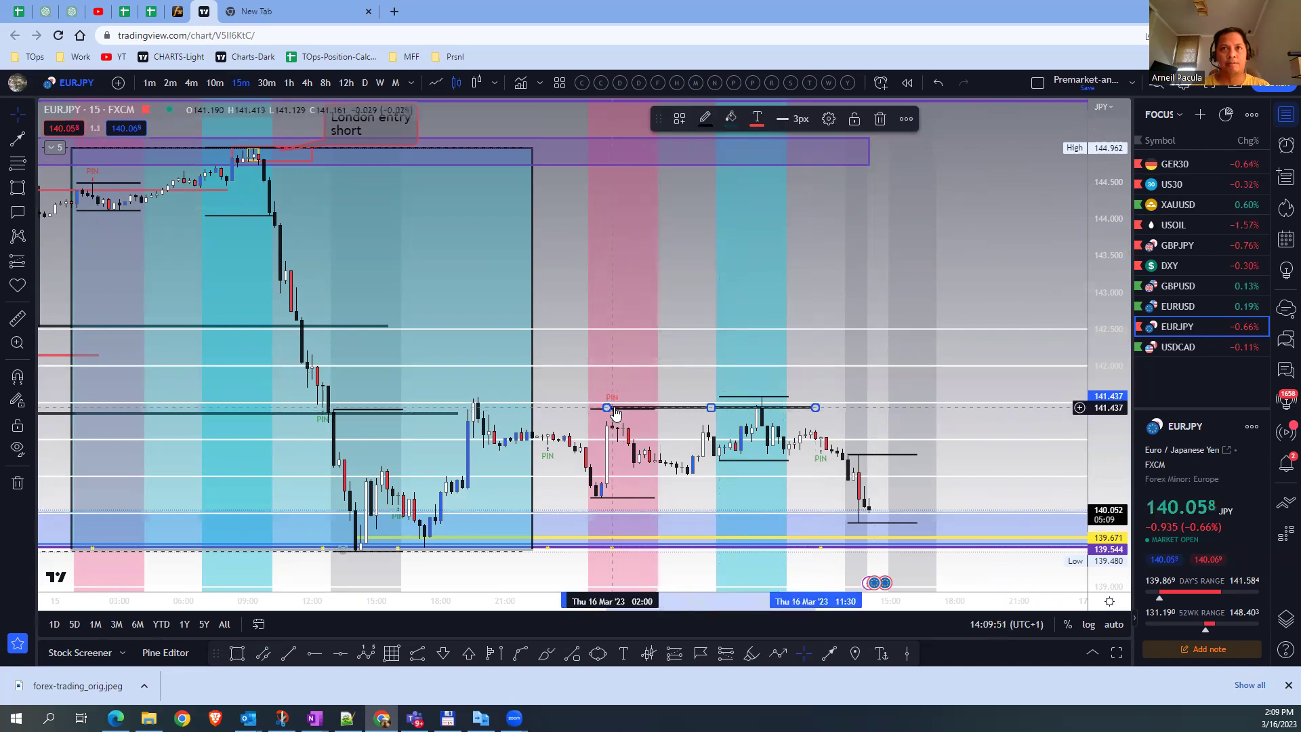
{"action": "mouse_move", "coordinate": [616, 415]}
{"action": "left_mouse_down"}
{"action": "mouse_move", "coordinate": [584, 415]}
{"action": "mouse_move", "coordinate": [610, 415]}
{"action": "left_mouse_up"}
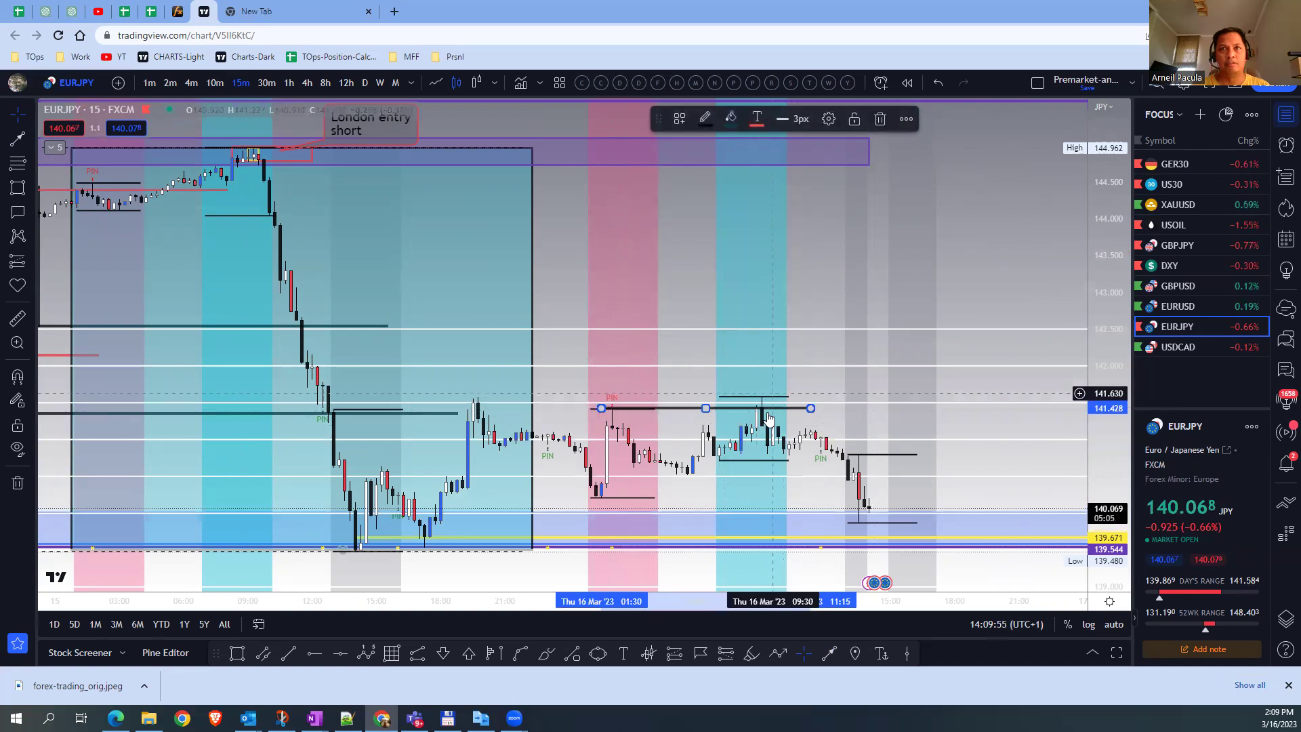
Step: Draw a zone rectangle over the morning high, about 141.20 to 141.61, with a yellow border
{"action": "left_click", "coordinate": [13, 192]}
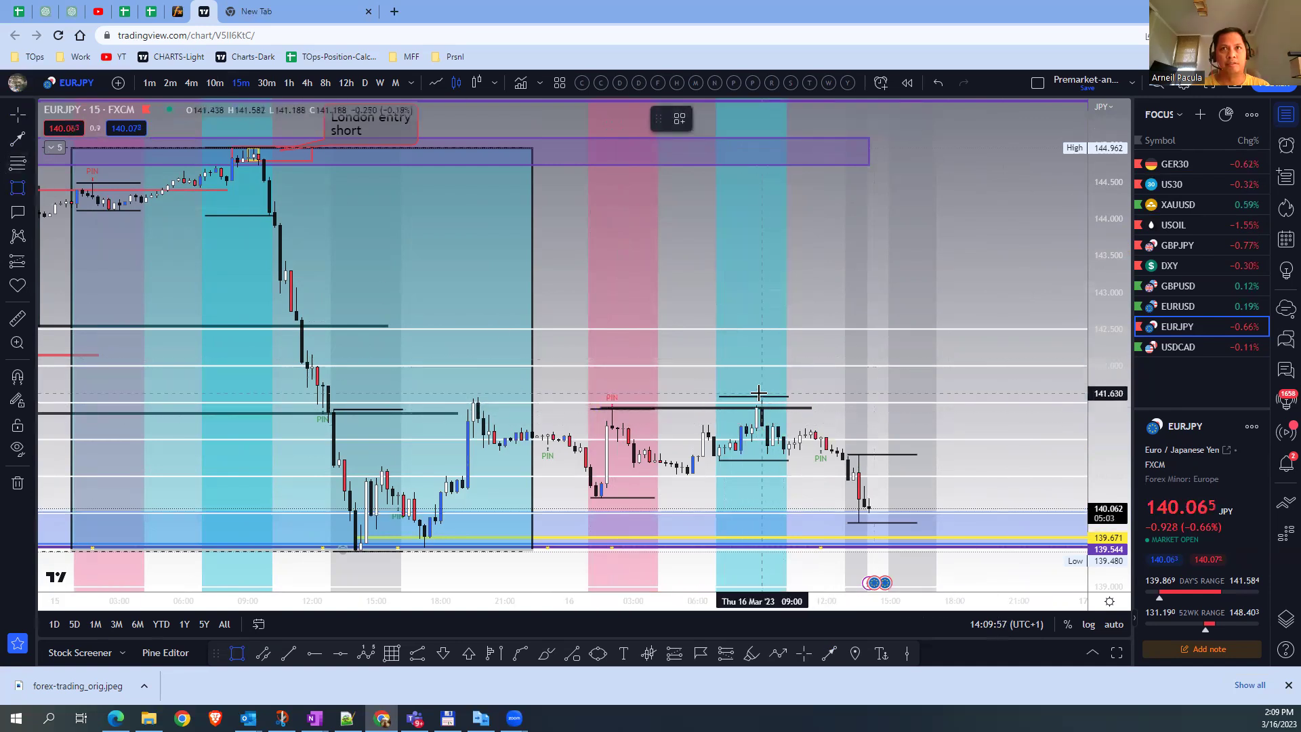
{"action": "double_click", "coordinate": [960, 425]}
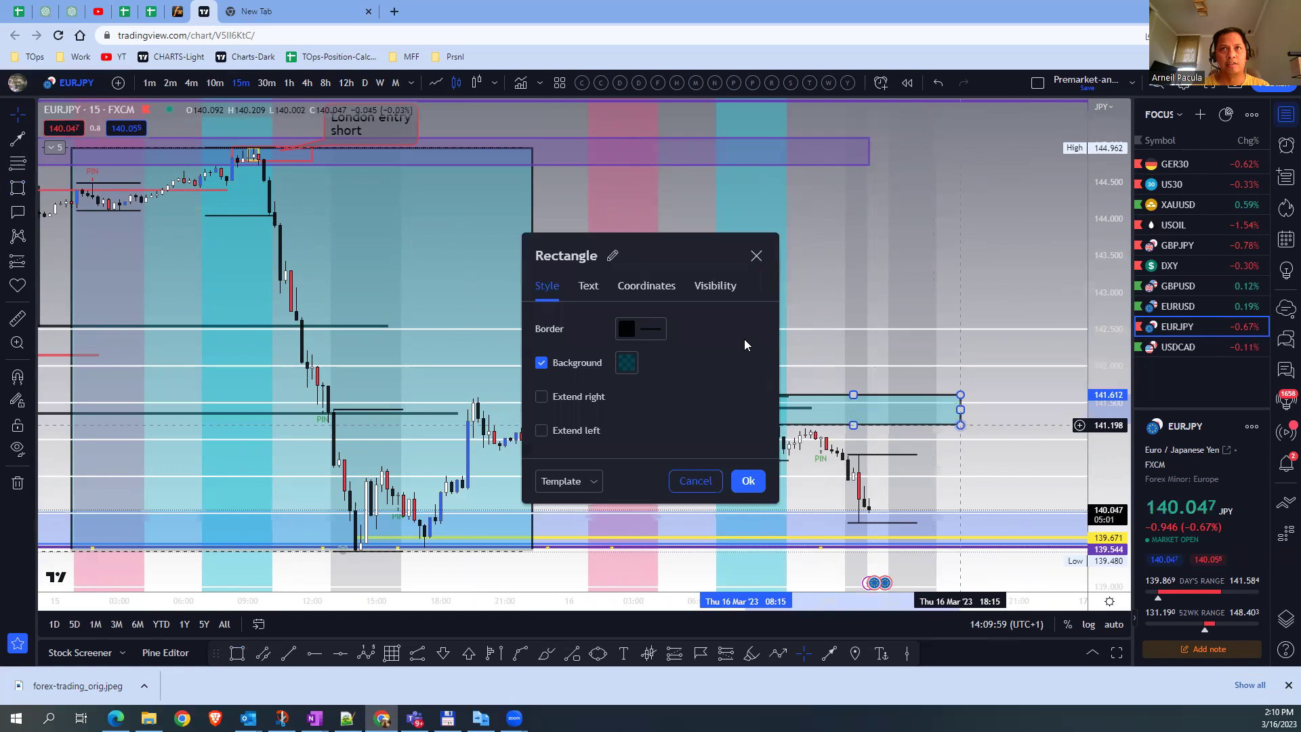
{"action": "left_click", "coordinate": [630, 330]}
{"action": "left_click", "coordinate": [660, 372]}
{"action": "left_click", "coordinate": [941, 433]}
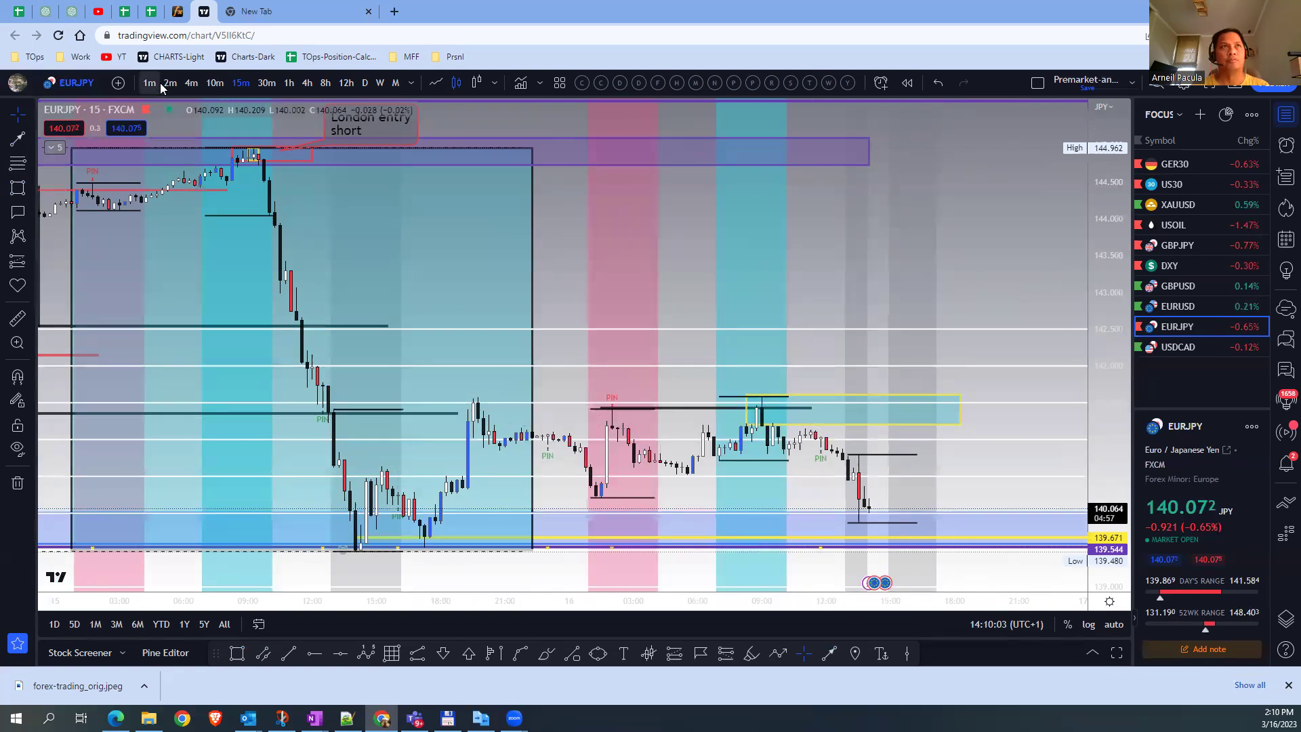
Step: On 1-minute candles, box the 09:00 high between about 141.40 and 141.62
{"action": "scroll", "coordinate": [642, 307], "scroll_direction": "up", "scroll_amount": 5}
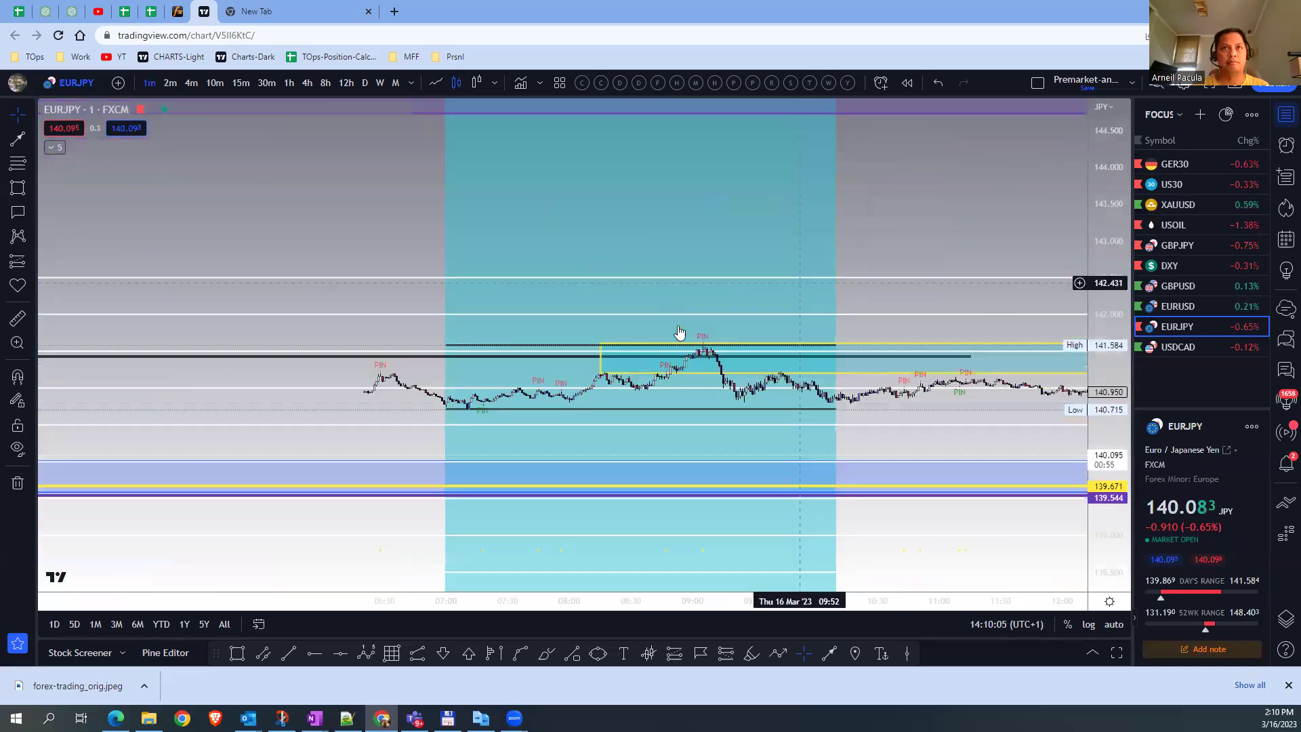
{"action": "scroll", "coordinate": [698, 352], "scroll_direction": "down", "scroll_amount": 3}
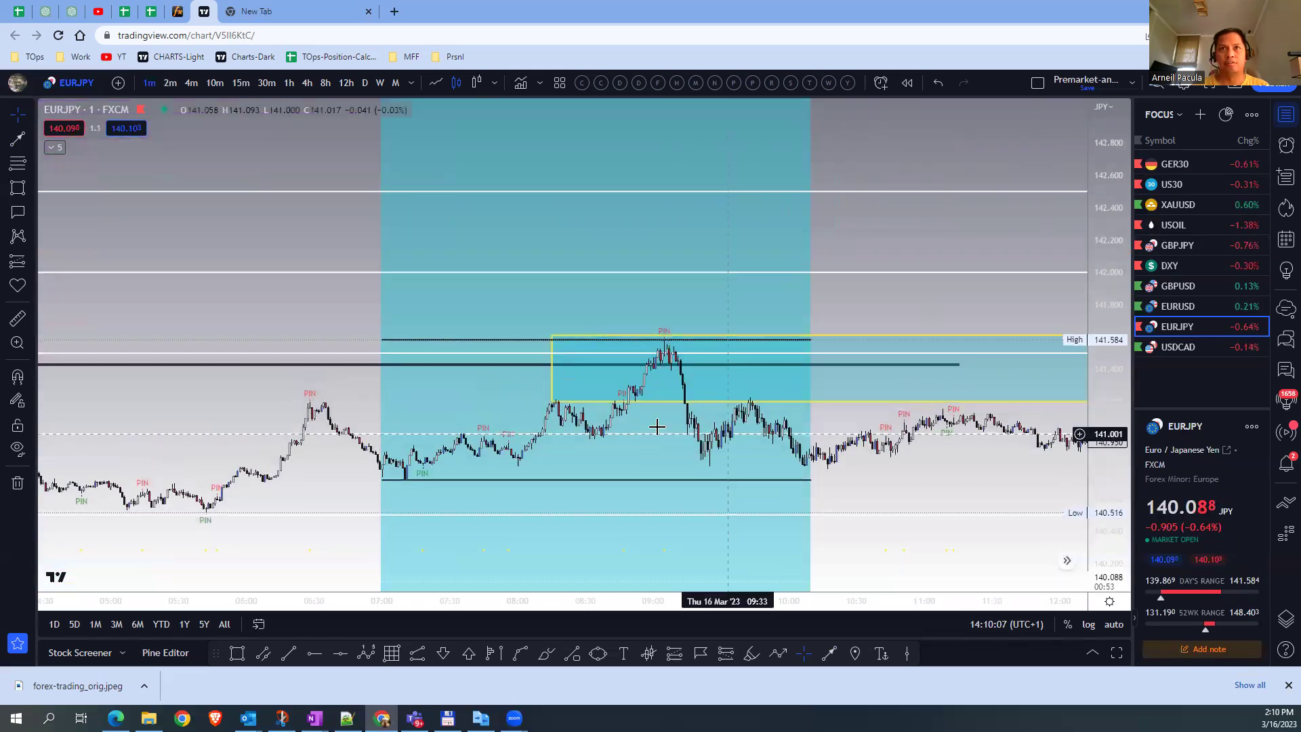
{"action": "scroll", "coordinate": [610, 420], "scroll_direction": "up", "scroll_amount": 4}
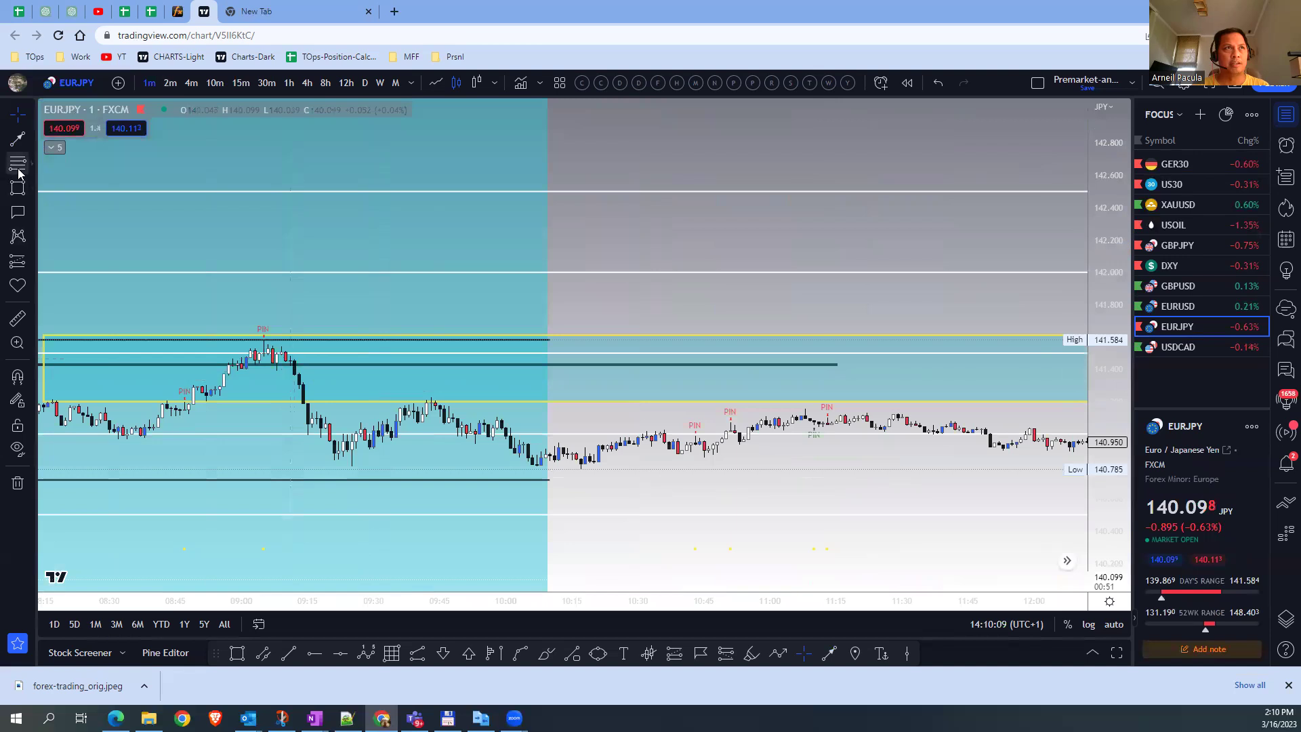
{"action": "key", "text": "alt+shift+r"}
{"action": "mouse_move", "coordinate": [211, 333]}
{"action": "left_mouse_down"}
{"action": "mouse_move", "coordinate": [400, 372]}
{"action": "mouse_move", "coordinate": [383, 369]}
{"action": "left_mouse_up"}
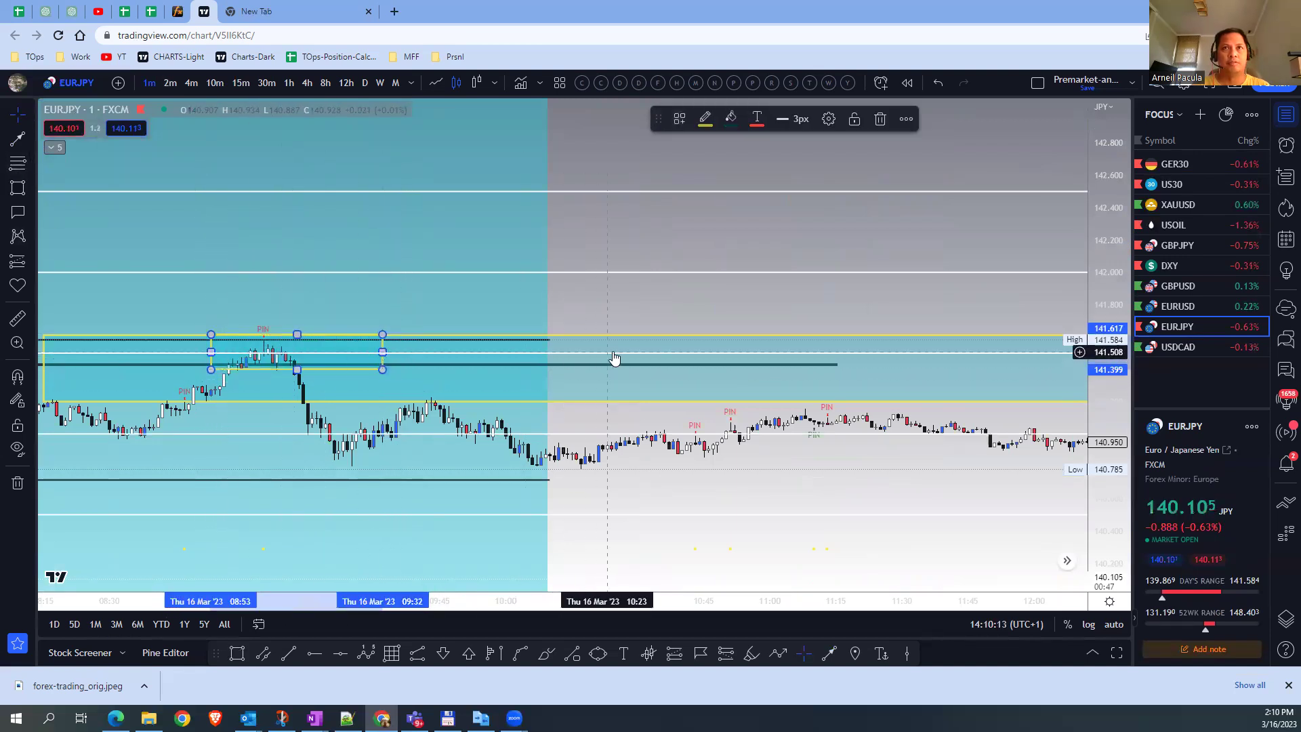
Step: Switch back to the 15-minute timeframe and reset the chart view
{"action": "type", "text": "15"}
{"action": "key", "text": "Return"}
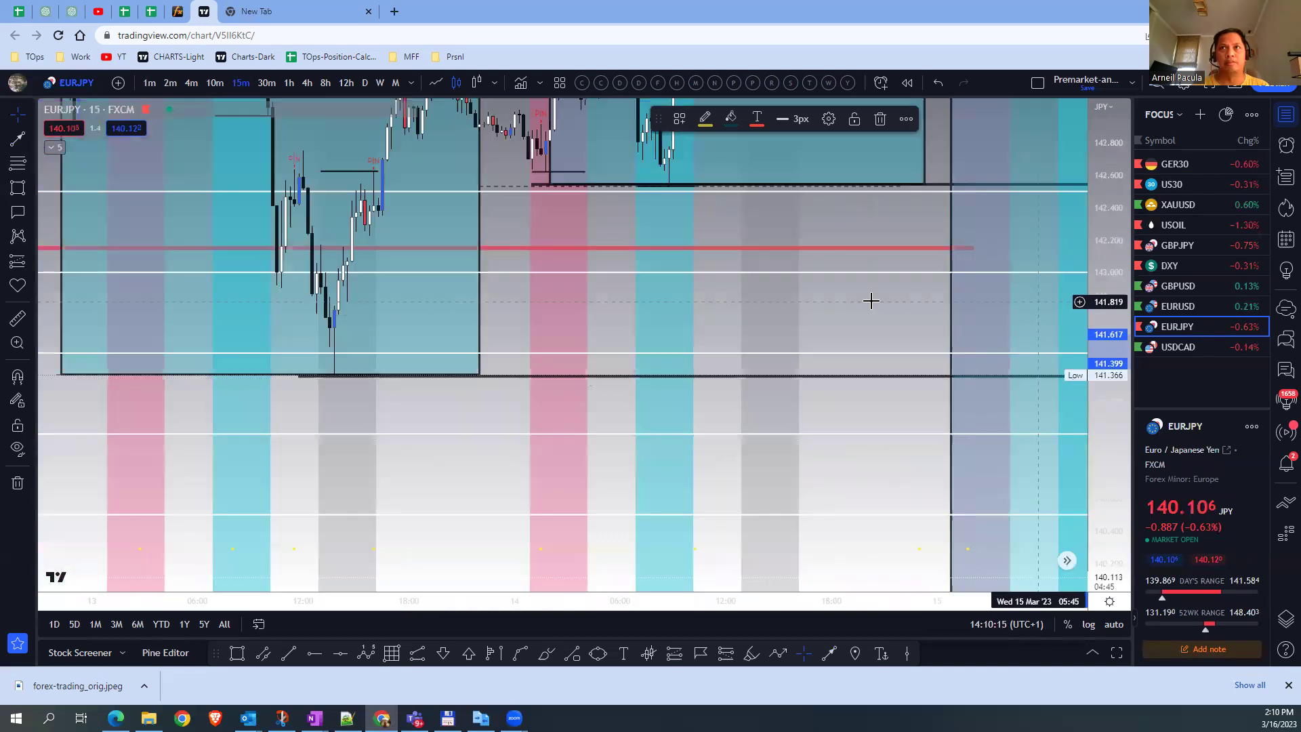
{"action": "right_click", "coordinate": [745, 295]}
{"action": "left_click", "coordinate": [779, 303]}
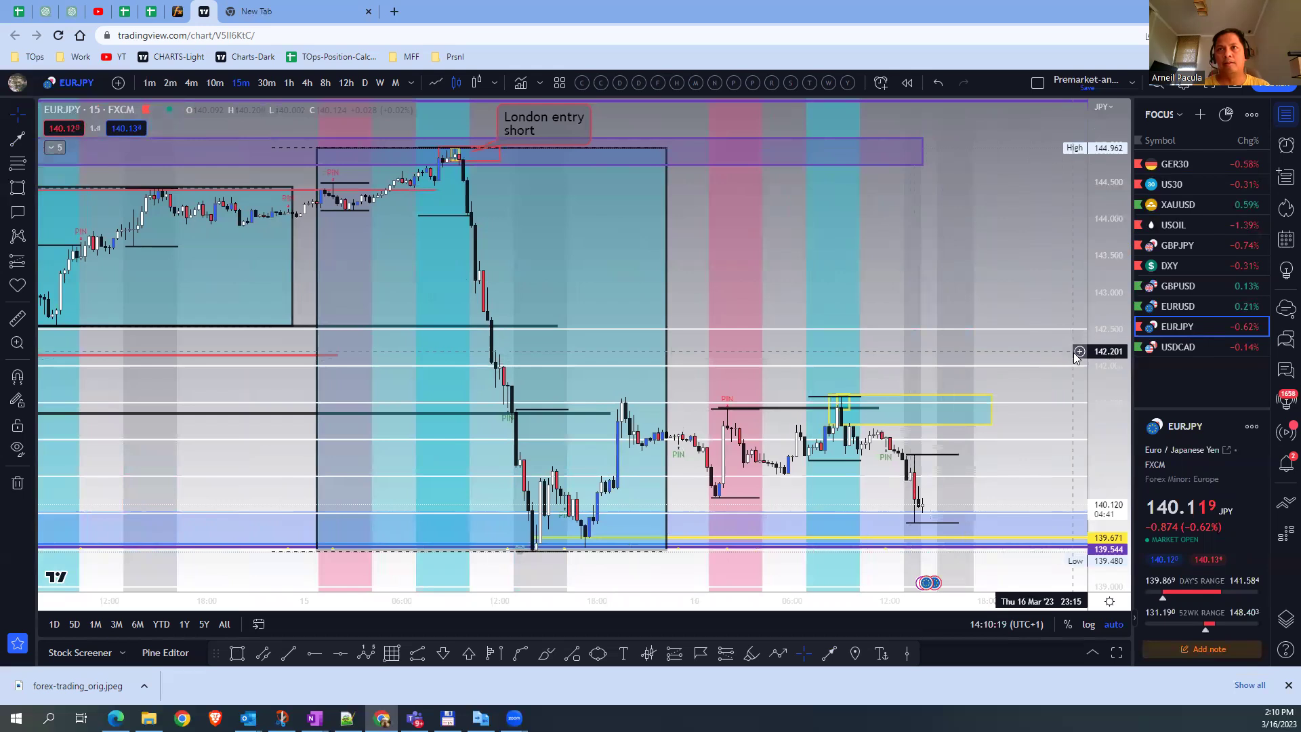
Step: Open USDCAD and draw a flat level near 1.3737 across the recent candles
{"action": "left_click", "coordinate": [1161, 346]}
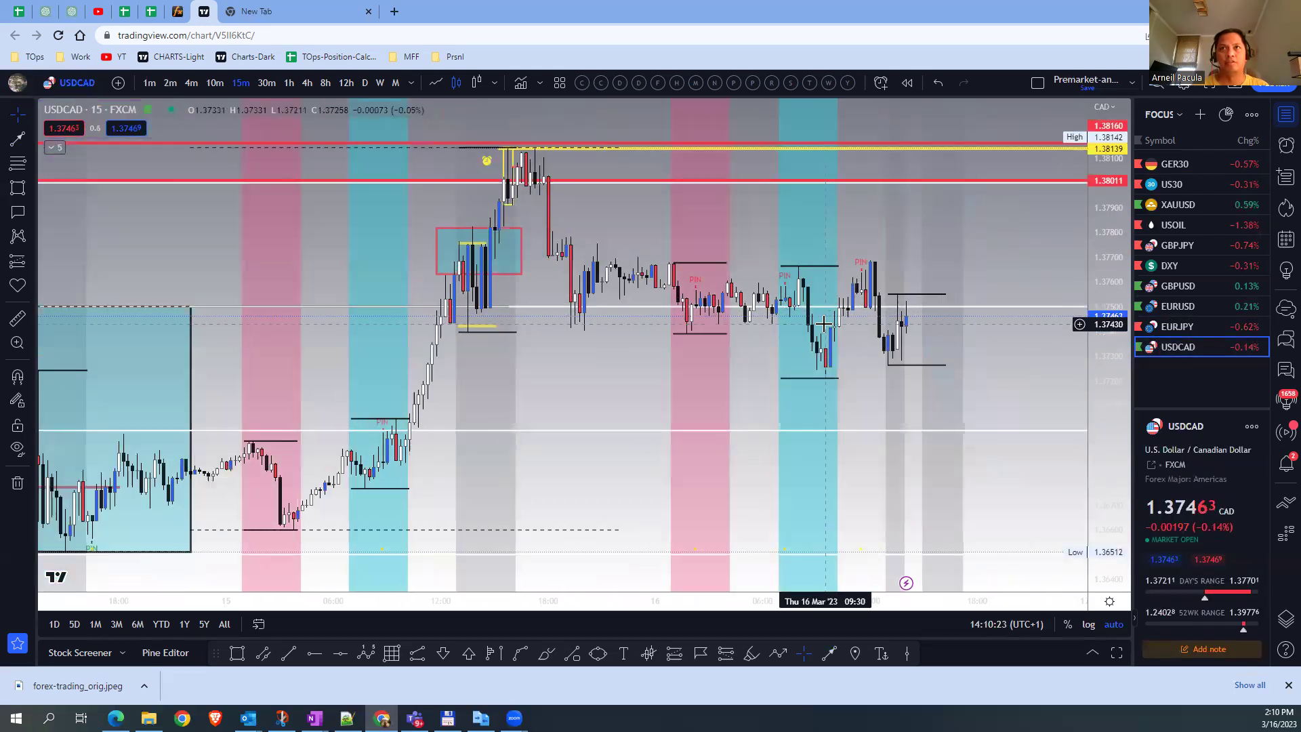
{"action": "scroll", "coordinate": [822, 307], "scroll_direction": "up", "scroll_amount": 1}
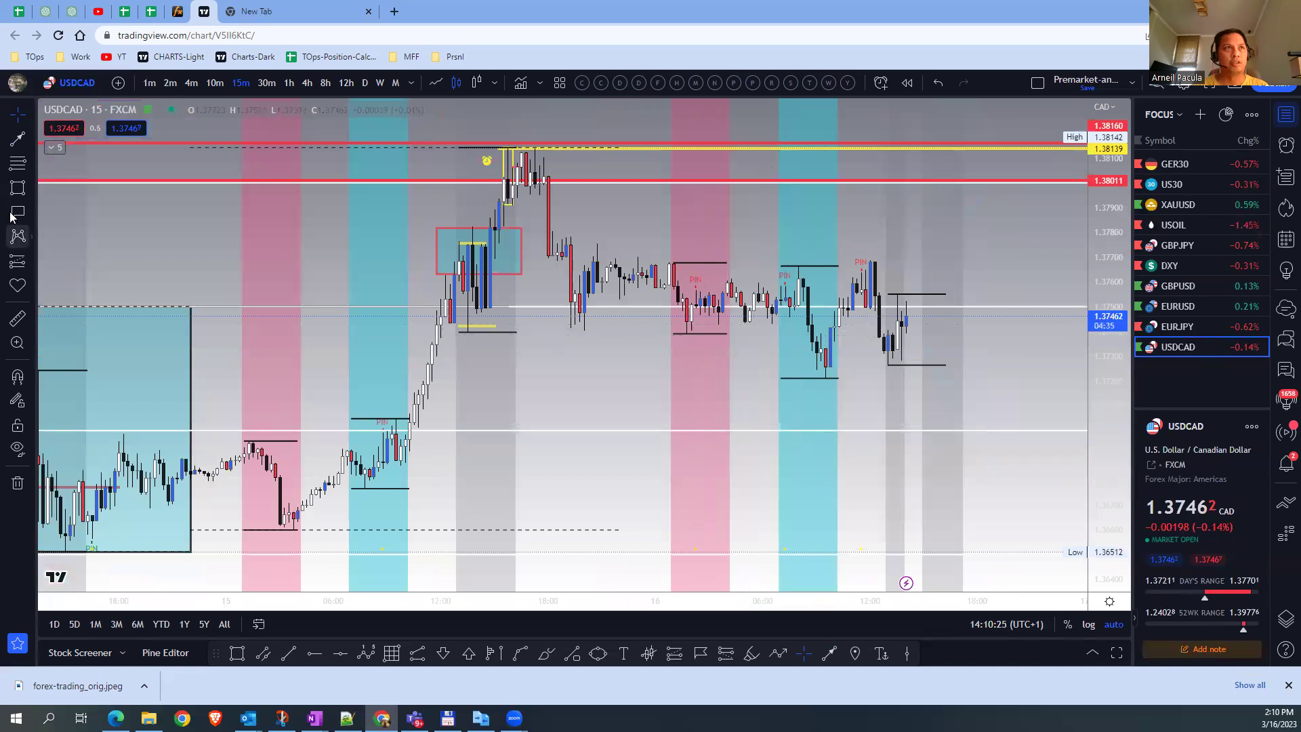
{"action": "left_click", "coordinate": [18, 188]}
{"action": "left_click_drag", "start_coordinate": [676, 334], "coordinate": [839, 333]}
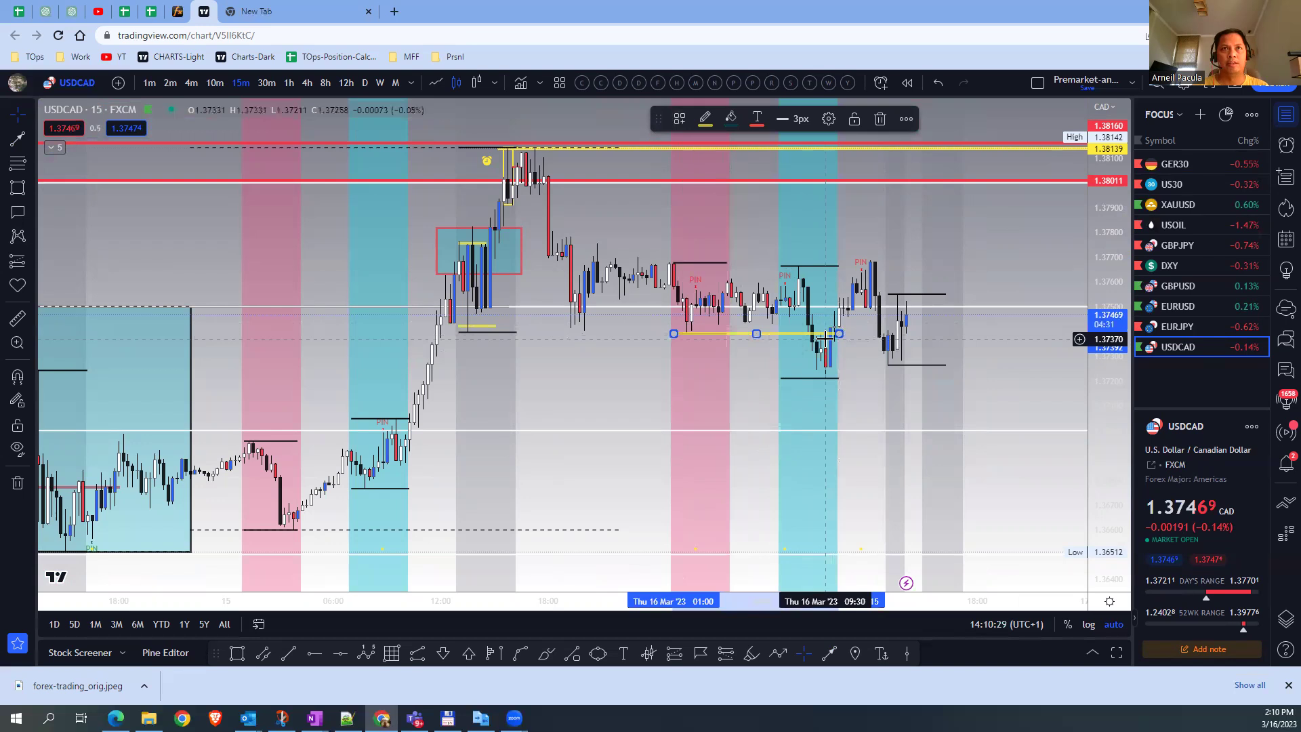
Step: Box the recent lows from about 1.37225 to 1.37335 and measure the latest drop
{"action": "left_click", "coordinate": [18, 188]}
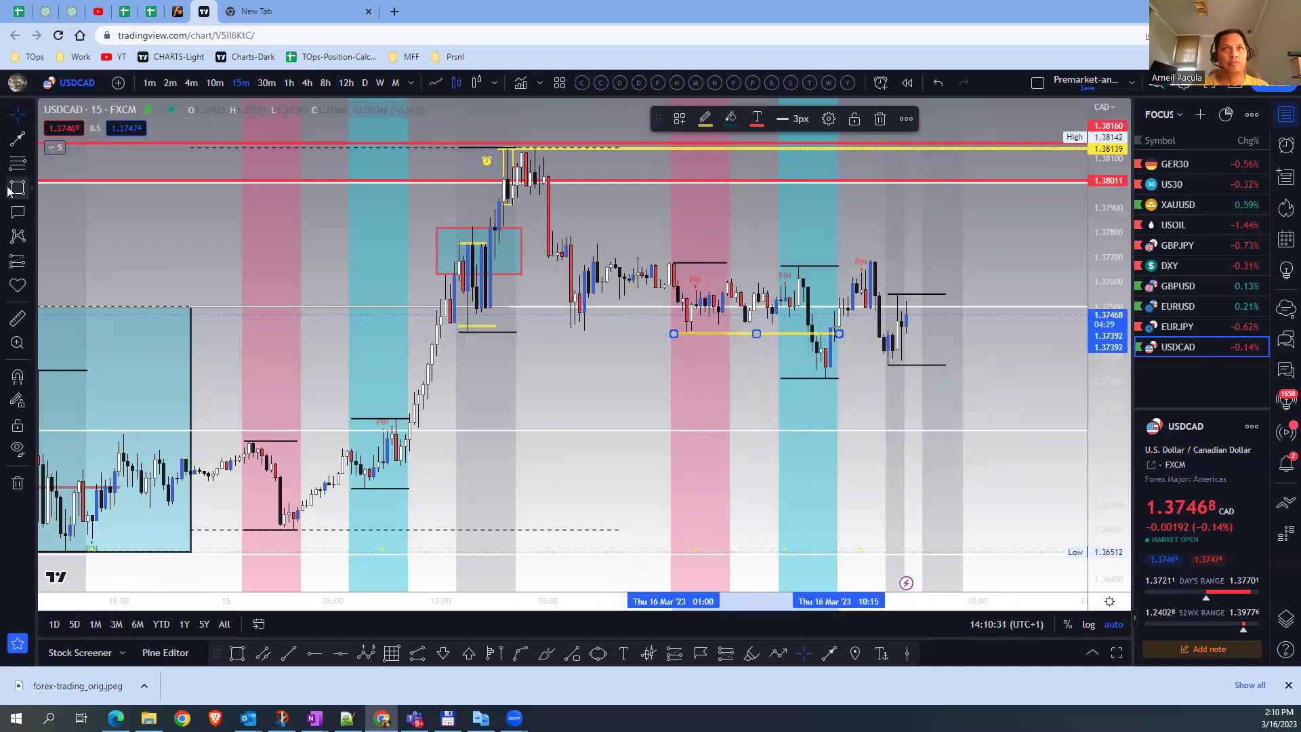
{"action": "left_click_drag", "start_coordinate": [821, 348], "coordinate": [982, 375]}
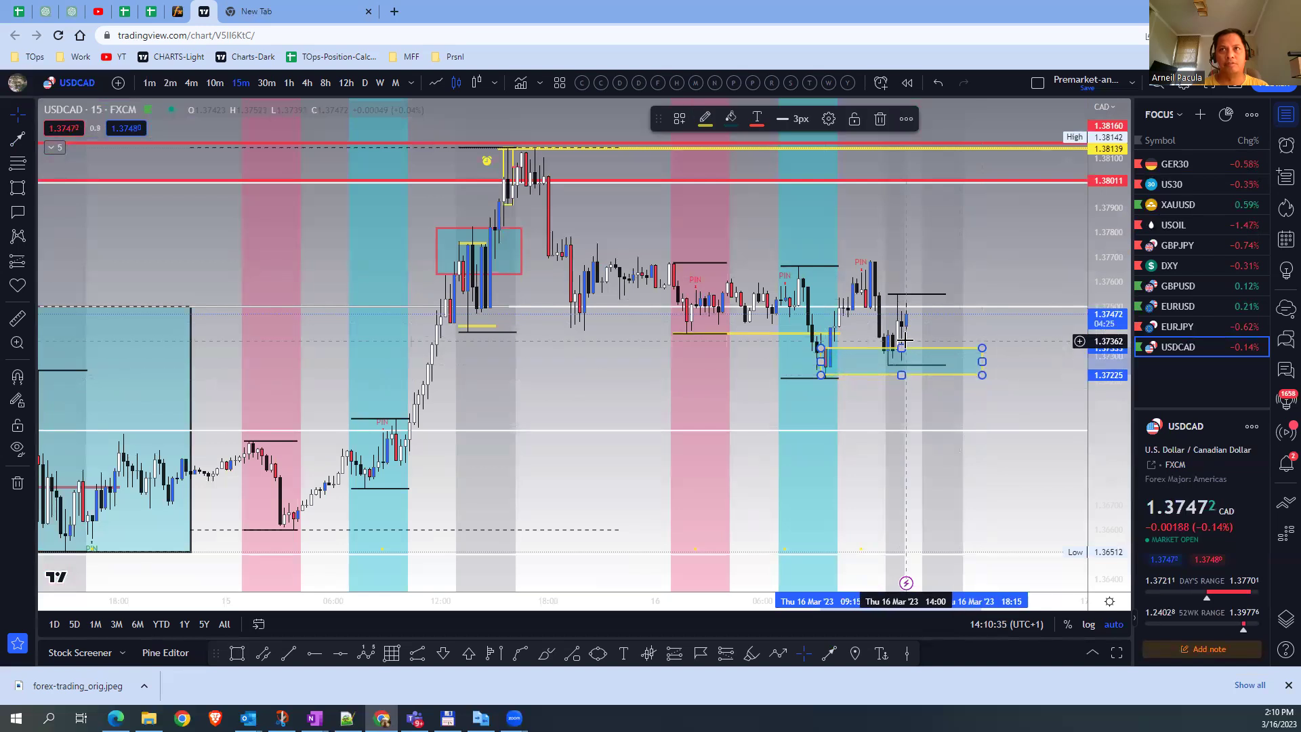
{"action": "scroll", "coordinate": [920, 326], "scroll_direction": "up", "scroll_amount": 4}
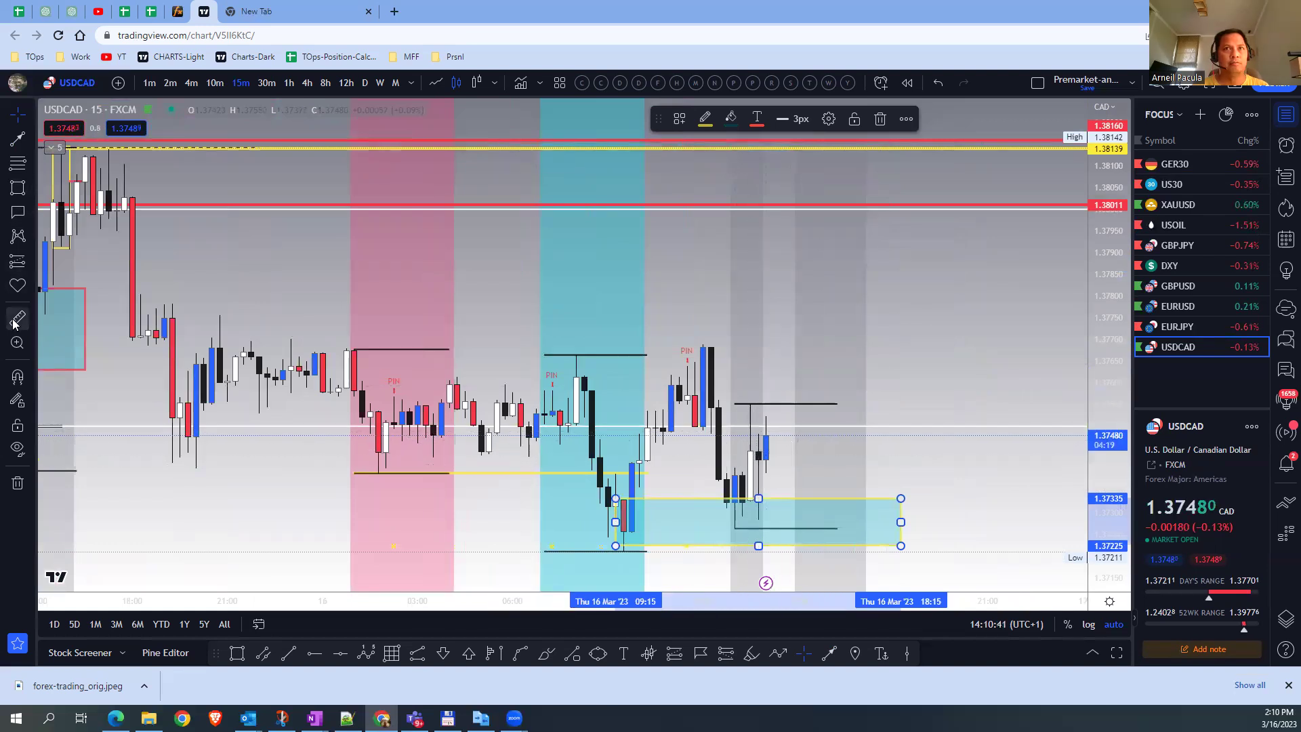
{"action": "left_click", "coordinate": [768, 435]}
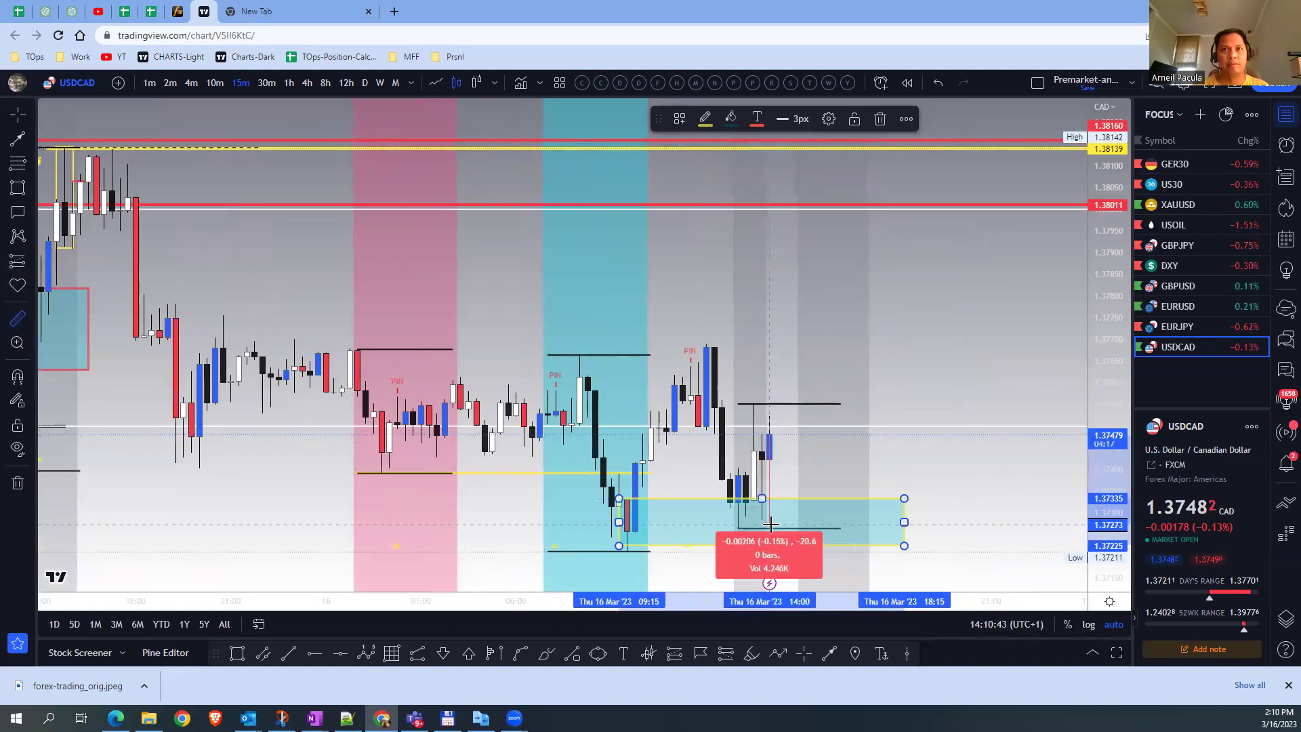
{"action": "left_click", "coordinate": [772, 527]}
{"action": "left_click", "coordinate": [865, 444]}
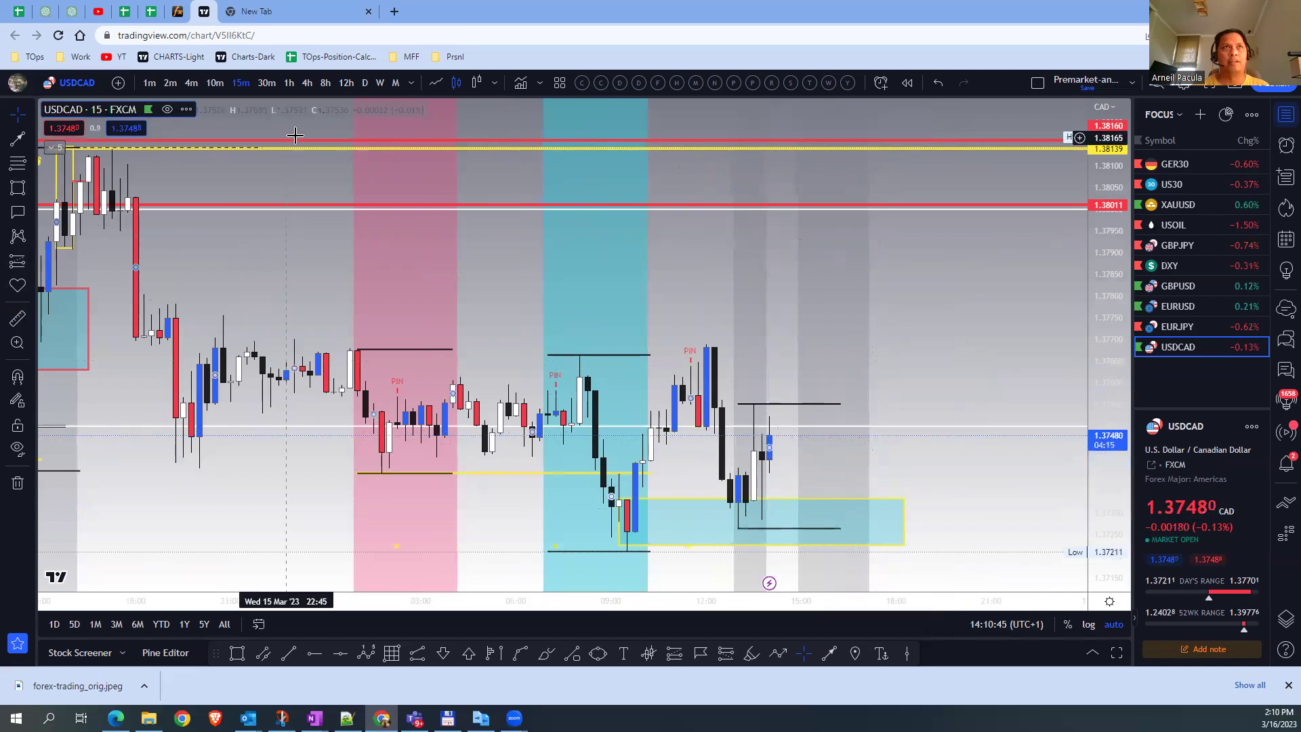
Step: On 1-minute candles, box the pullback between about 1.37281 and 1.37393
{"action": "left_click", "coordinate": [149, 83]}
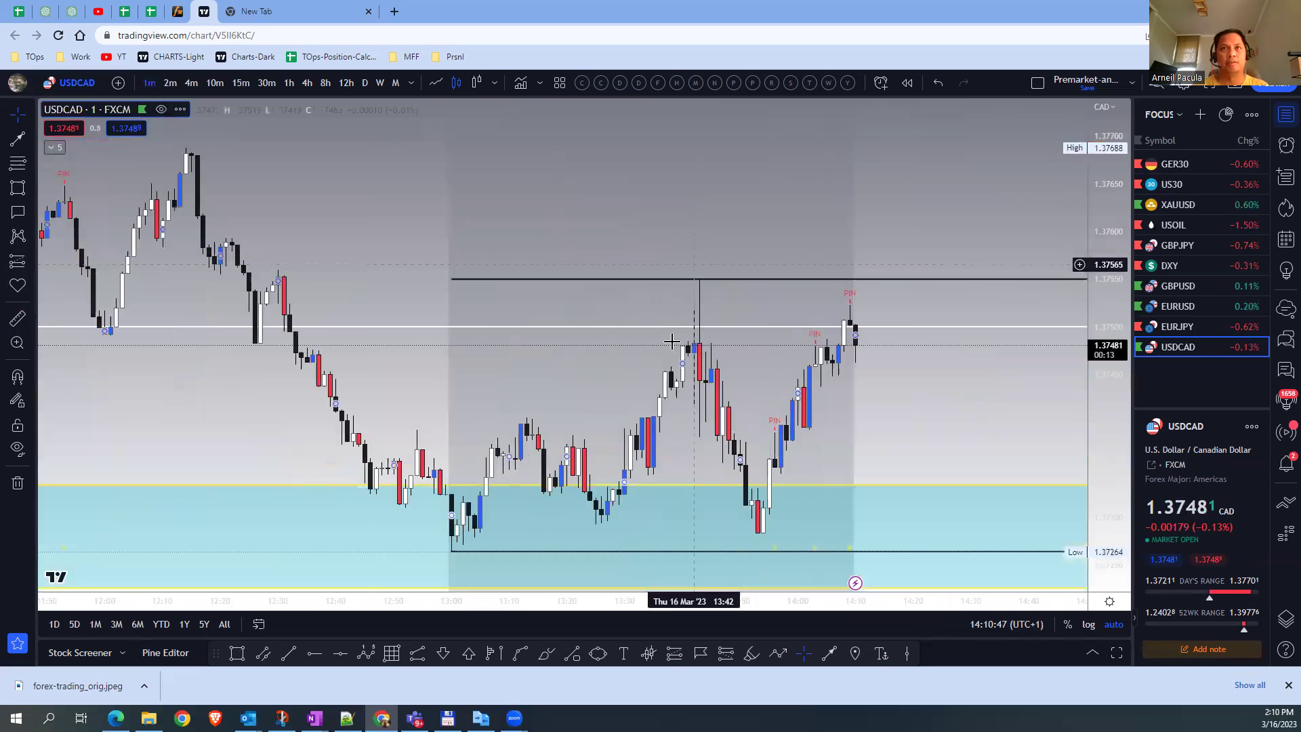
{"action": "left_click", "coordinate": [21, 189]}
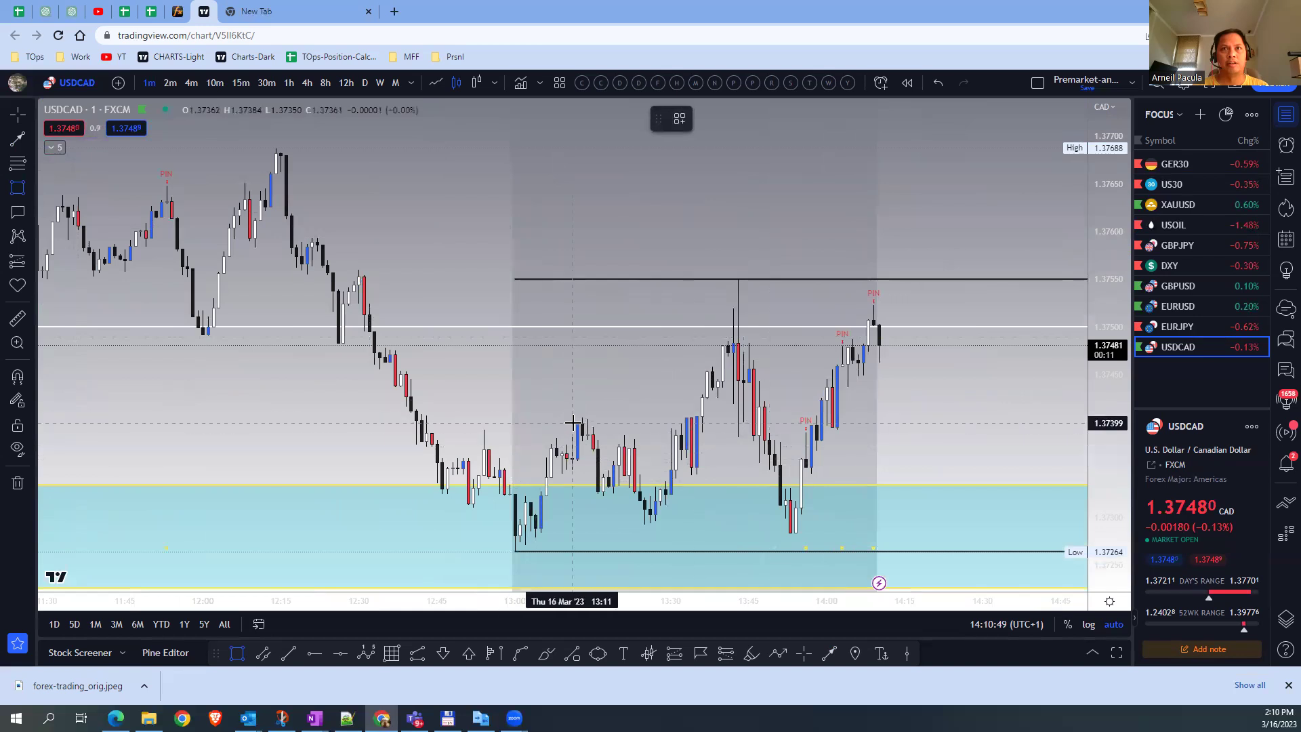
{"action": "left_click_drag", "start_coordinate": [749, 429], "coordinate": [900, 536]}
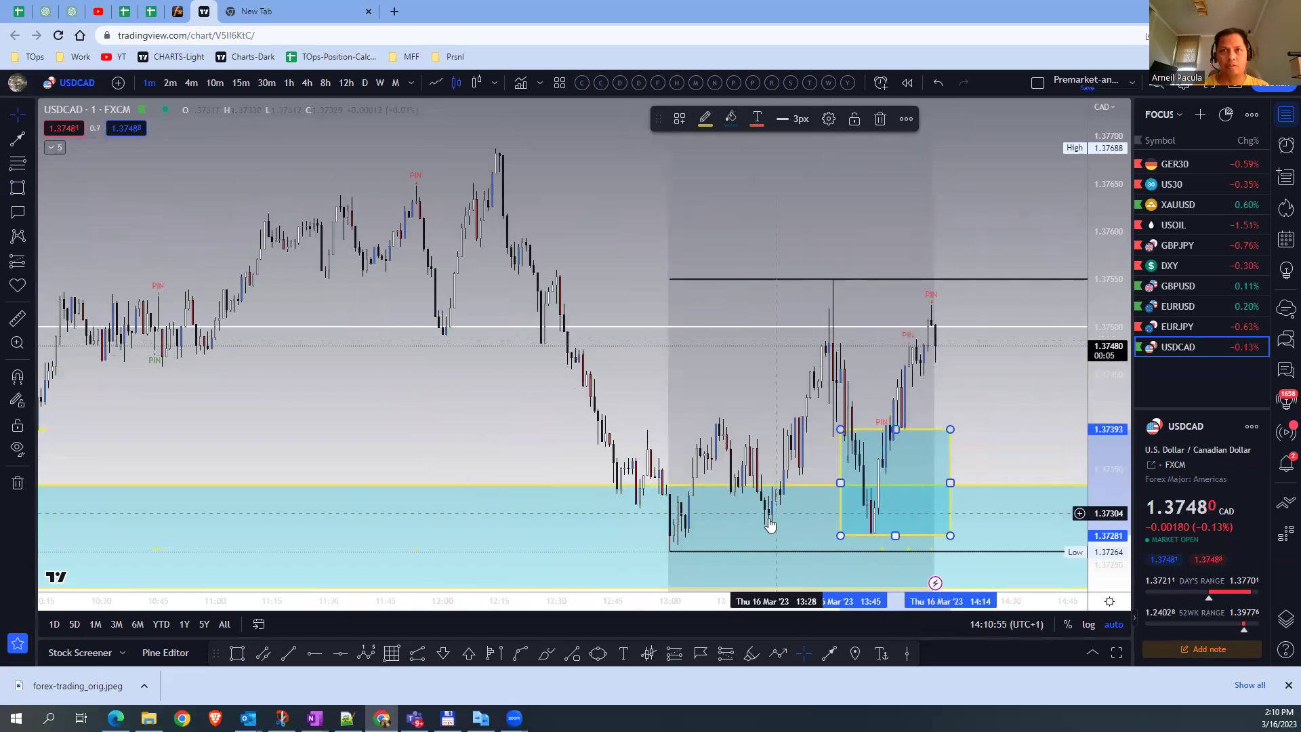
{"action": "scroll", "coordinate": [793, 481], "scroll_direction": "up", "scroll_amount": 1}
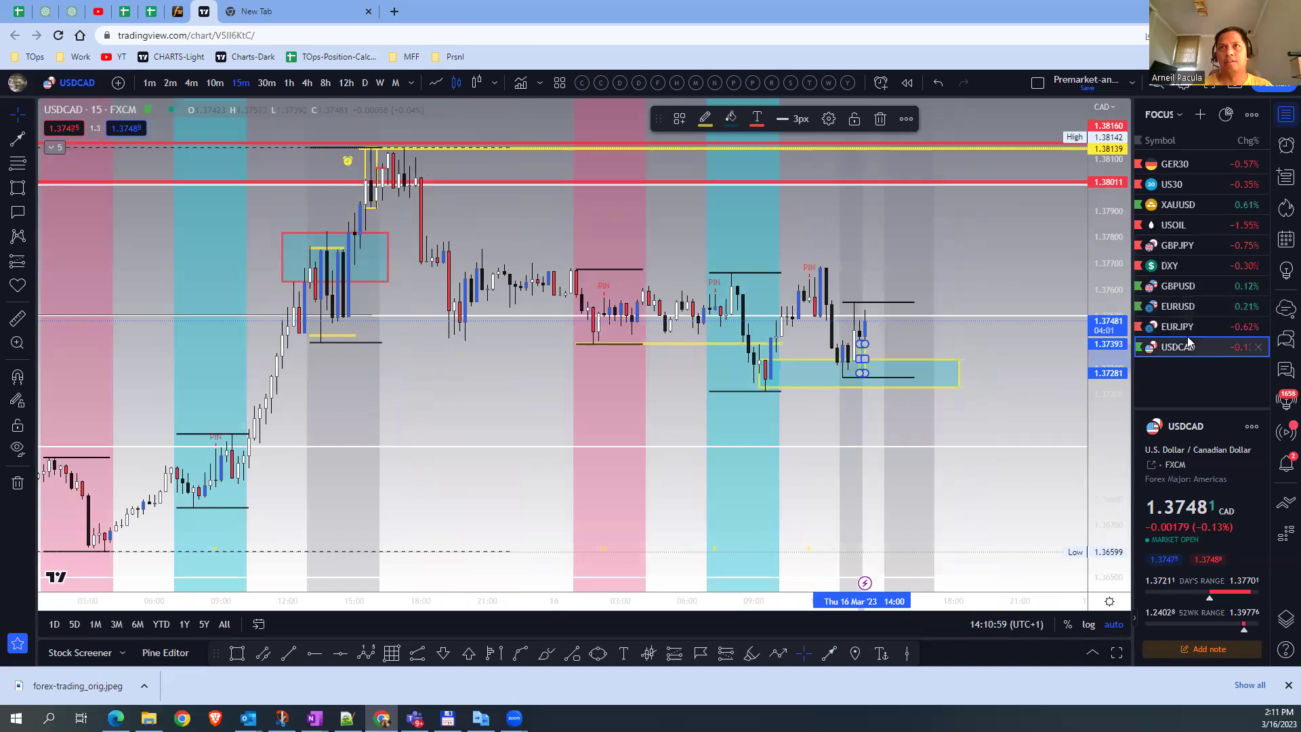
{"action": "scroll", "coordinate": [939, 350], "scroll_direction": "down", "scroll_amount": 3}
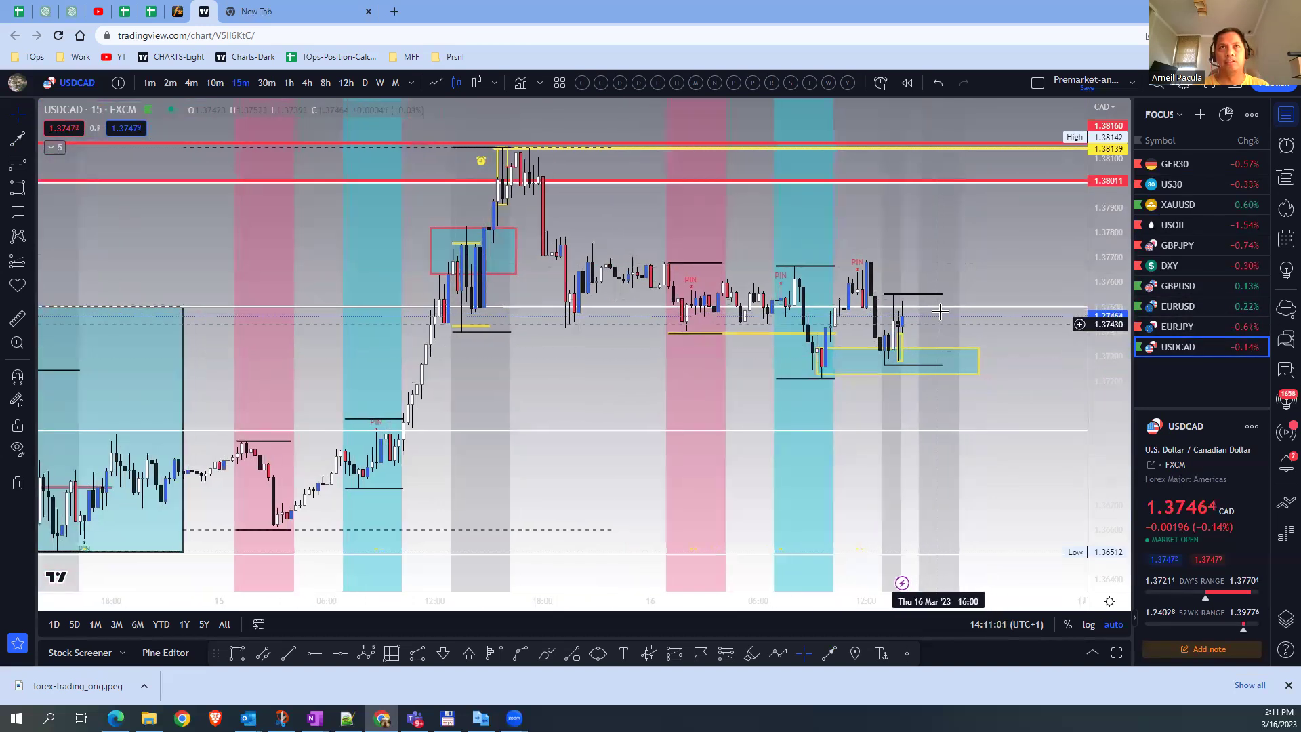
Step: Draw a rectangle over Wednesday's range and apply a saved style template to it
{"action": "key", "text": "alt+shift+r"}
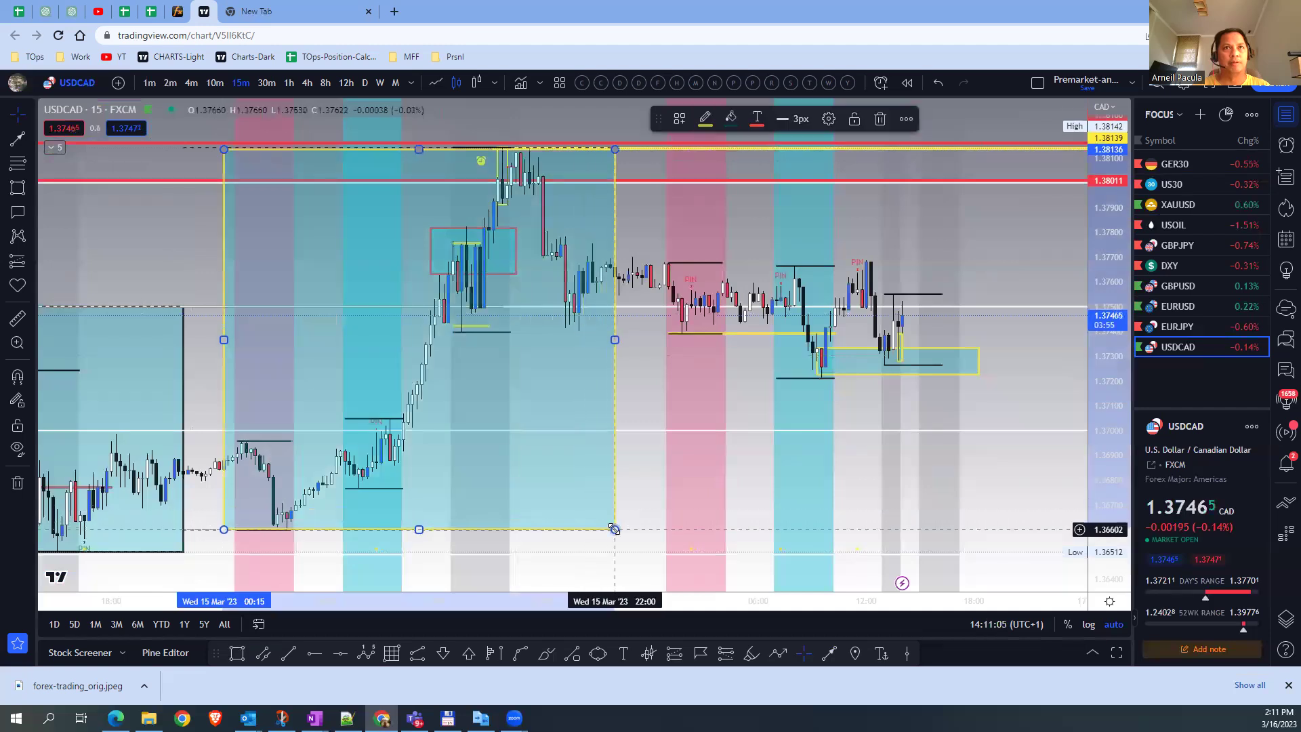
{"action": "double_click", "coordinate": [614, 530]}
{"action": "left_click", "coordinate": [585, 486]}
{"action": "left_click", "coordinate": [591, 500]}
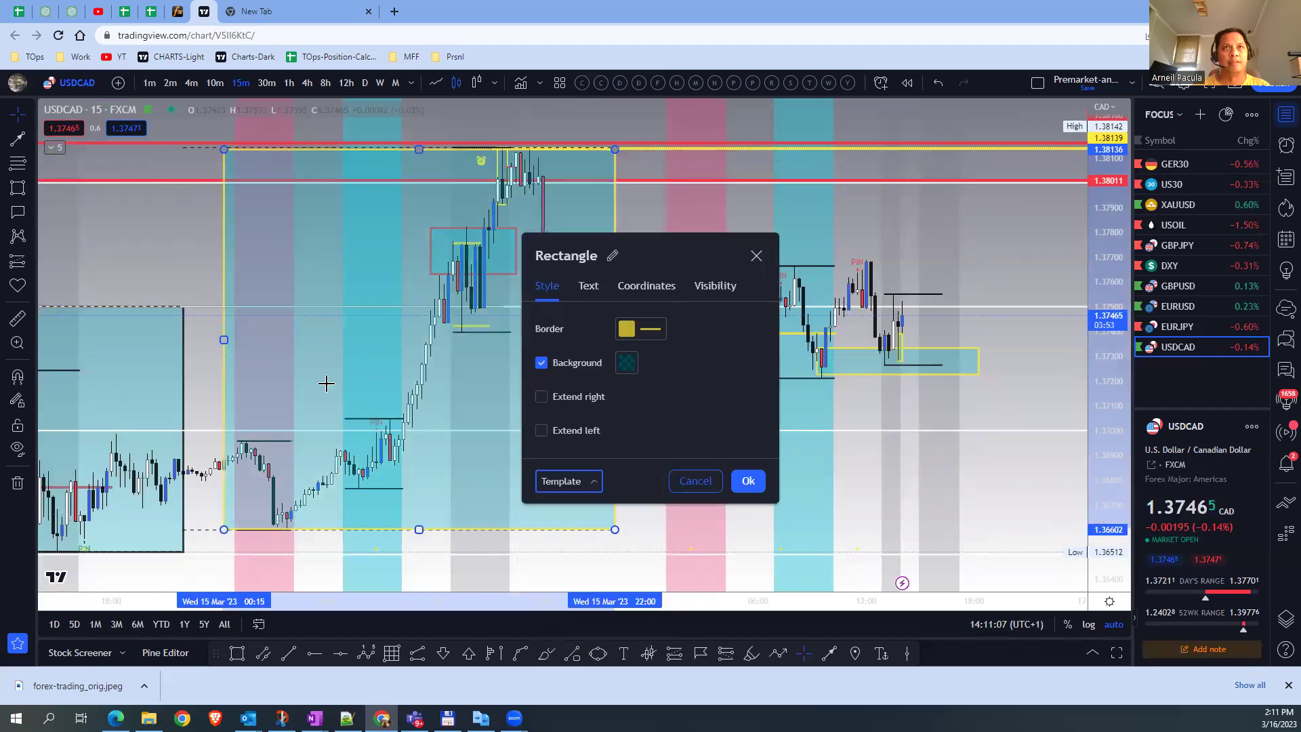
{"action": "key", "text": "Return"}
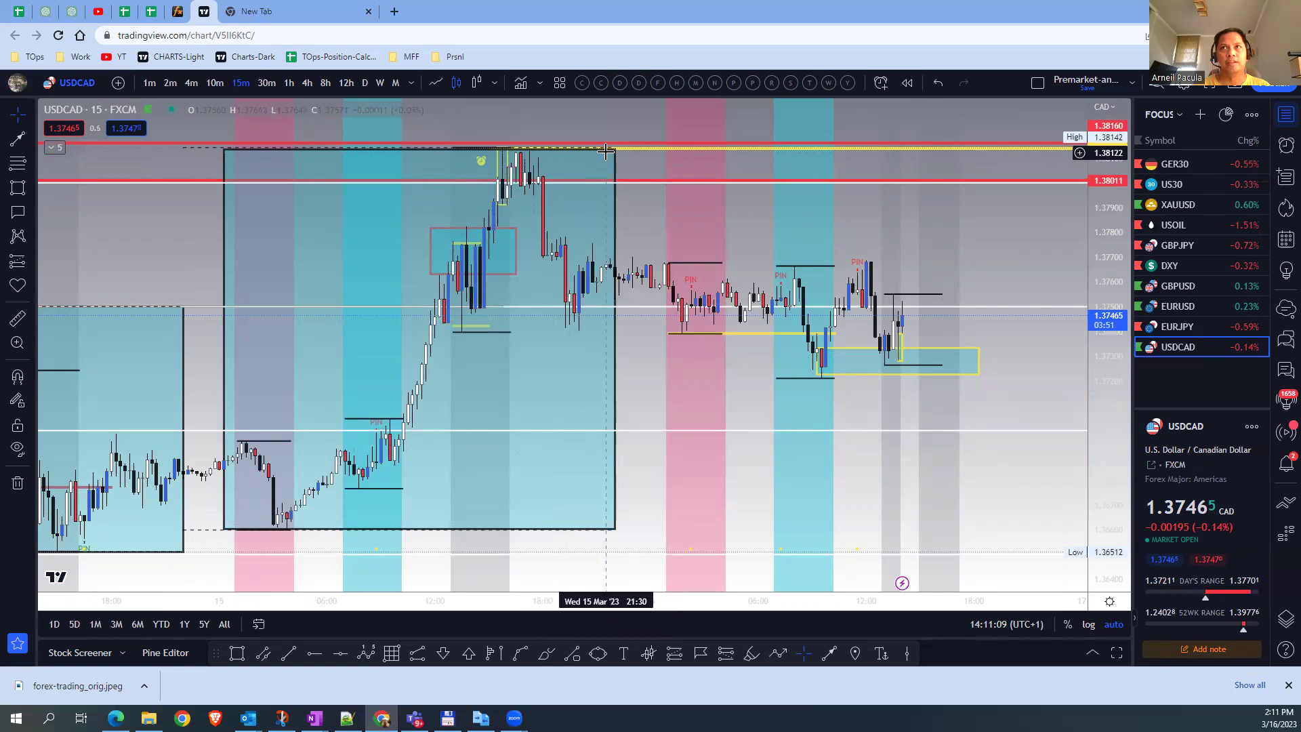
Step: Place a USDCAD long position with a 1.37258 stop and a 1.38125 target
{"action": "left_click", "coordinate": [29, 193]}
{"action": "left_click", "coordinate": [30, 260]}
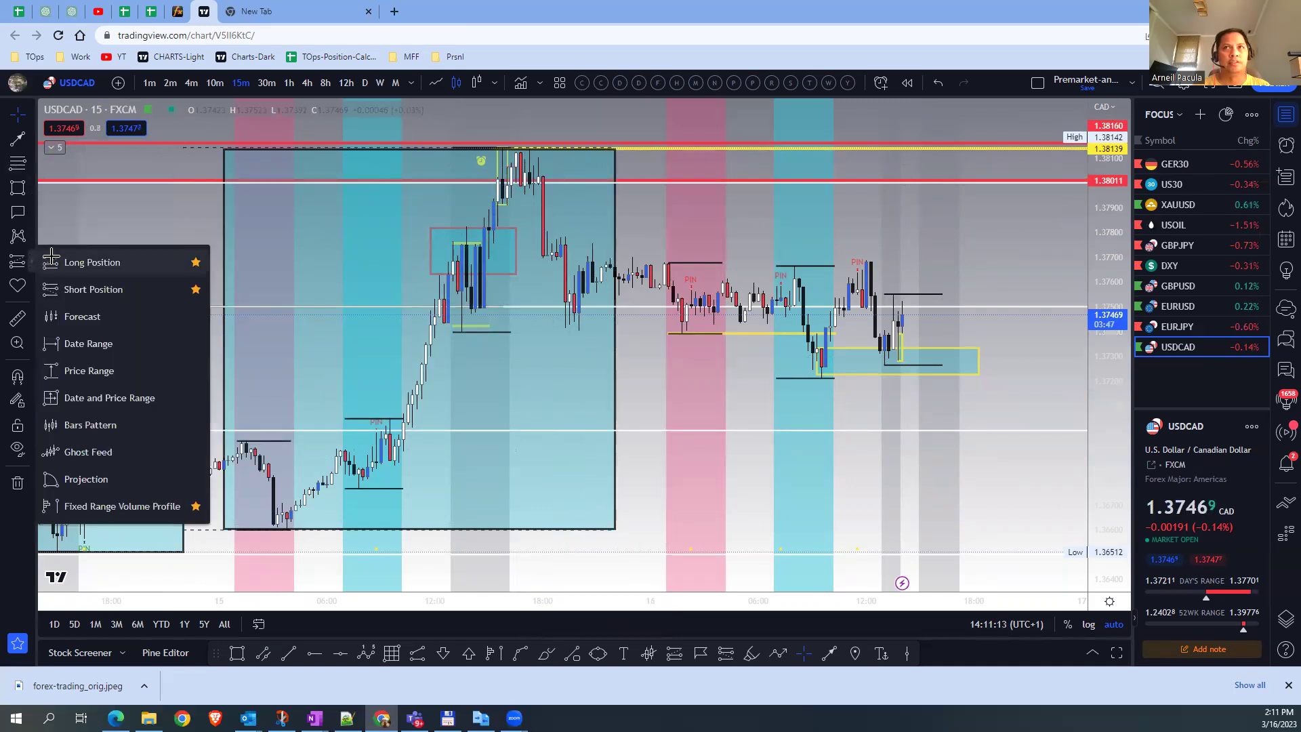
{"action": "left_click", "coordinate": [205, 262]}
{"action": "left_click", "coordinate": [911, 315]}
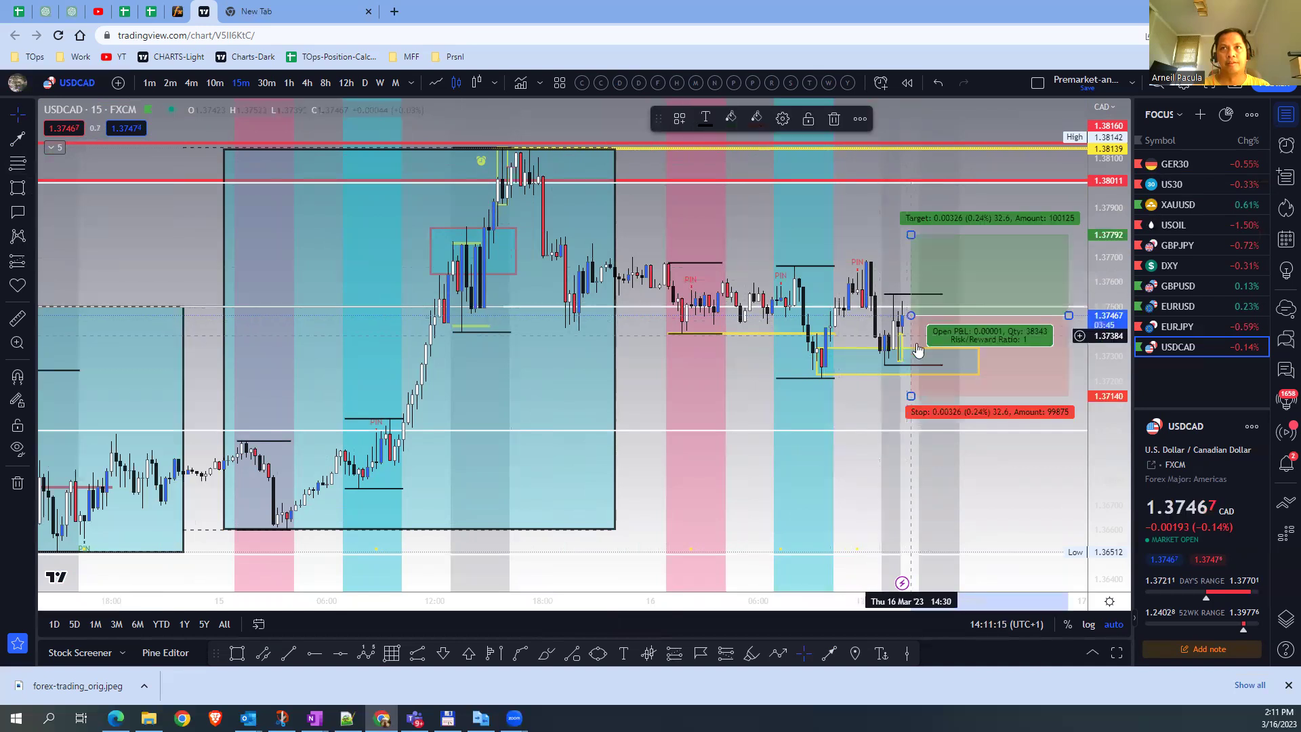
{"action": "left_click_drag", "start_coordinate": [914, 366], "coordinate": [911, 367]}
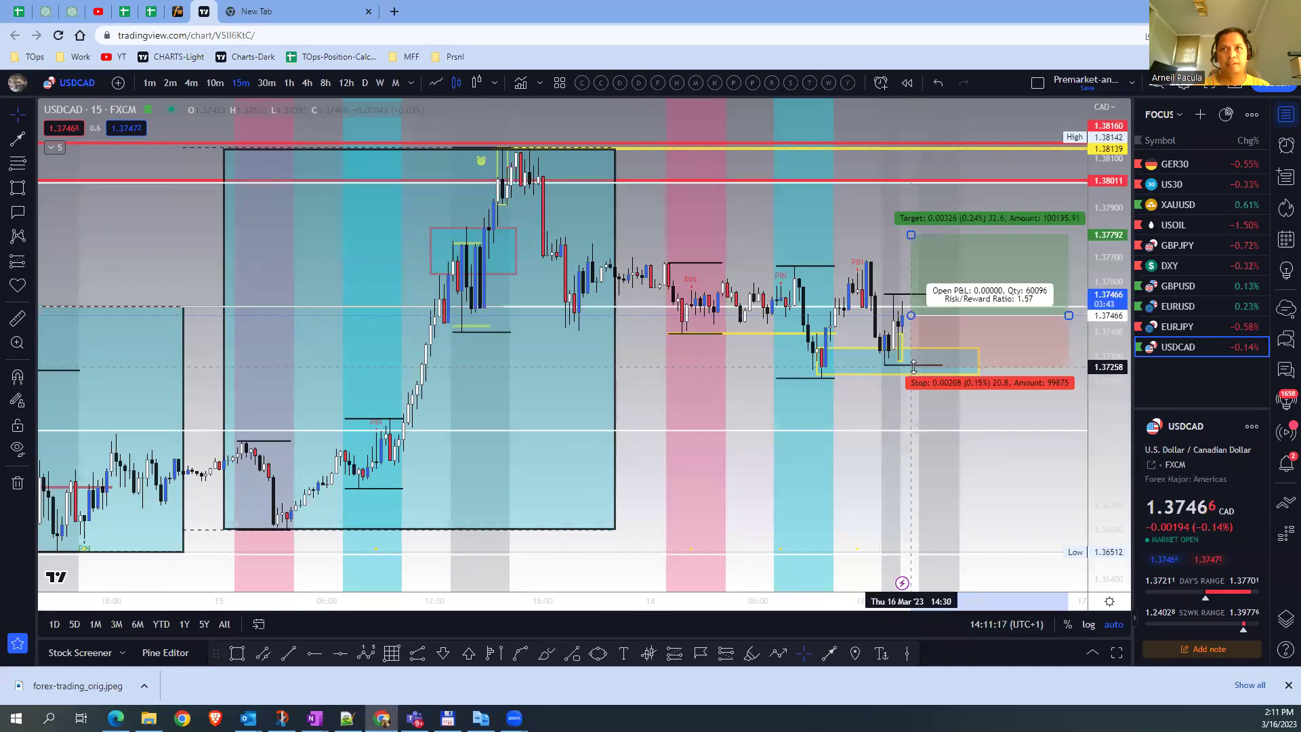
{"action": "left_click_drag", "start_coordinate": [908, 234], "coordinate": [921, 150]}
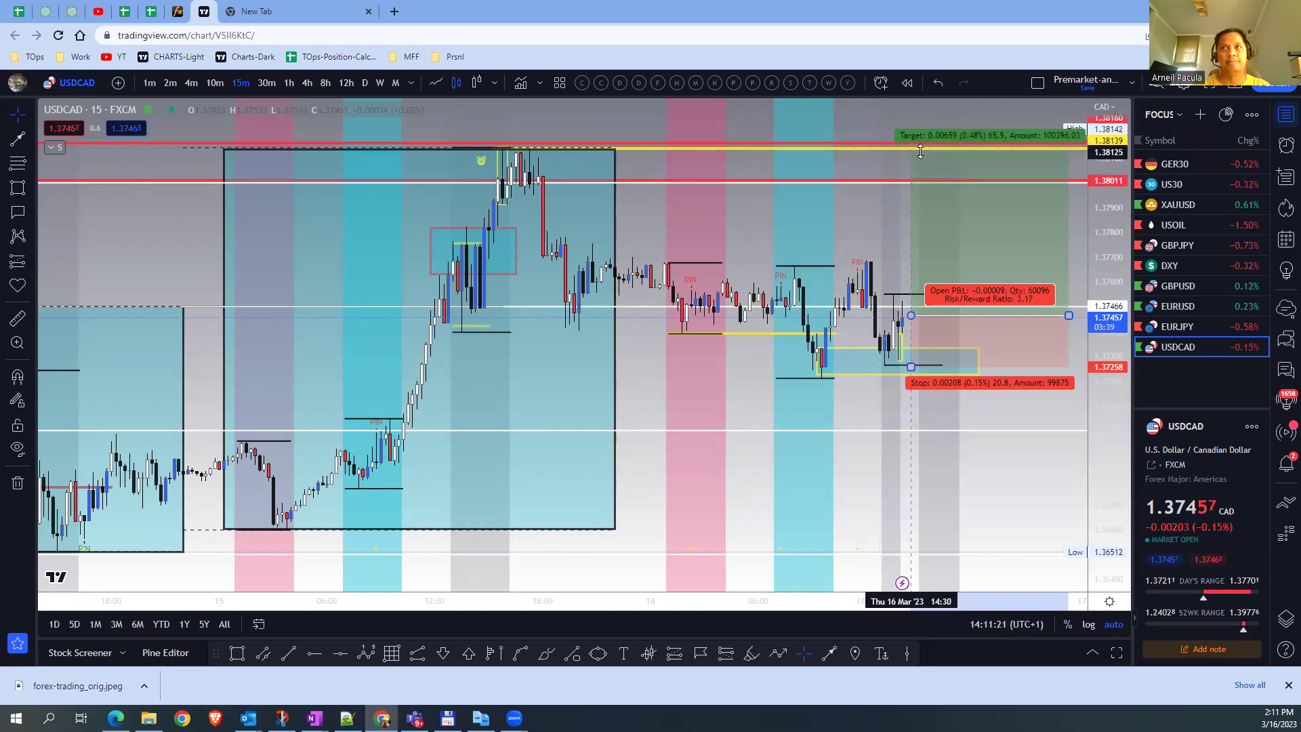
Step: On 2-minute candles, lower the long position's entry to about 1.37395 and compress the price scale
{"action": "left_click", "coordinate": [170, 83]}
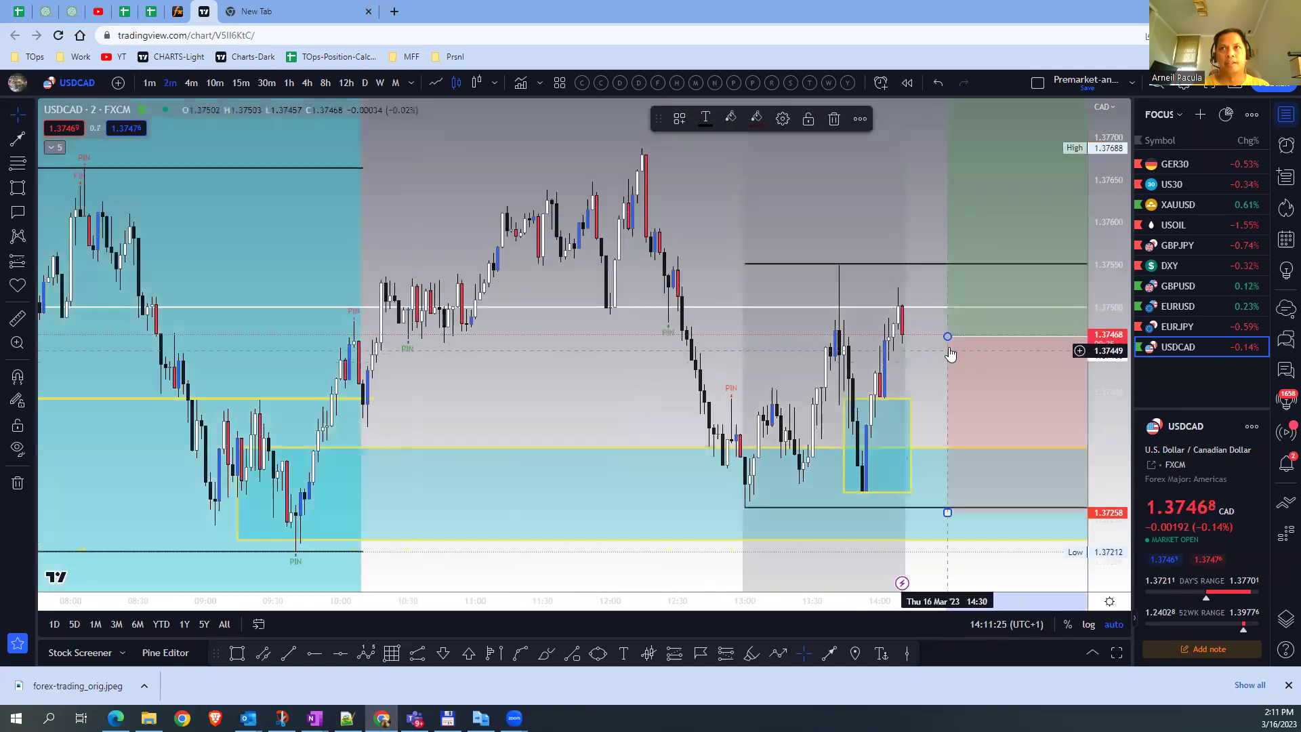
{"action": "left_click_drag", "start_coordinate": [948, 337], "coordinate": [940, 398]}
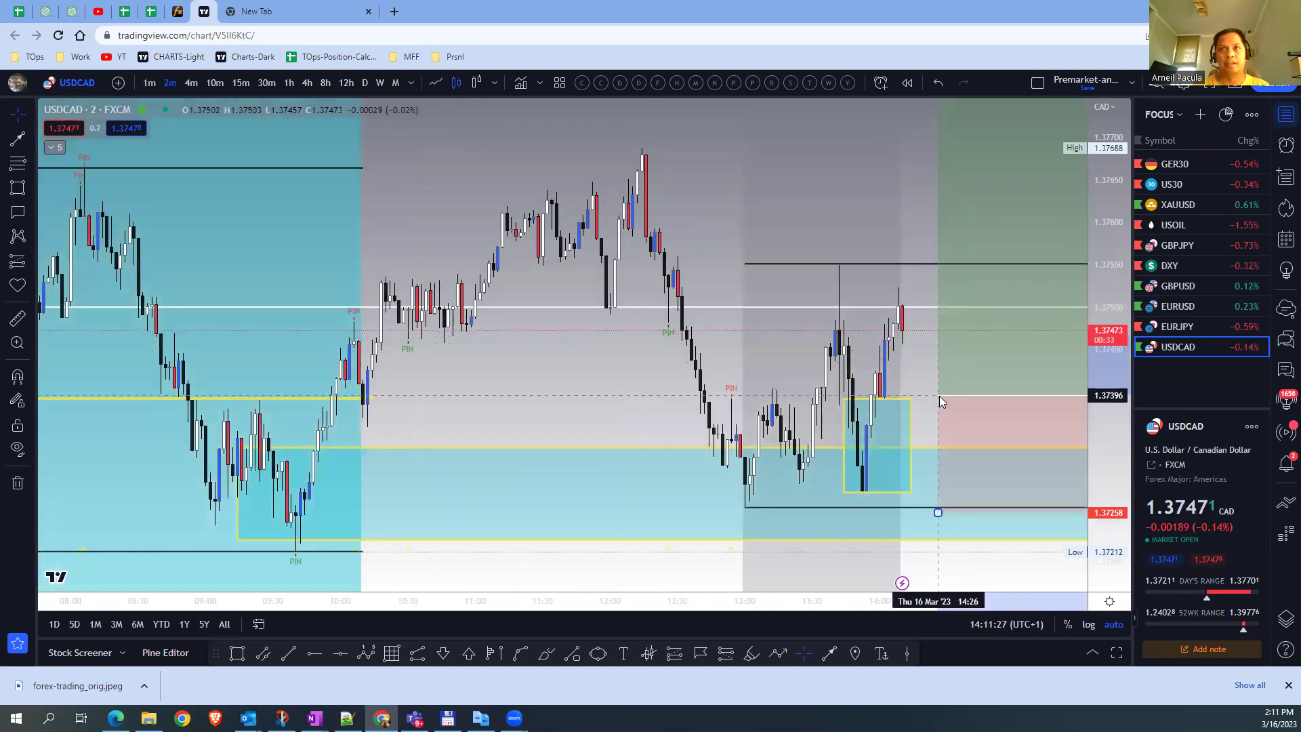
{"action": "mouse_move", "coordinate": [1119, 474]}
{"action": "left_mouse_down"}
{"action": "mouse_move", "coordinate": [1121, 517]}
{"action": "mouse_move", "coordinate": [1122, 488]}
{"action": "left_mouse_up"}
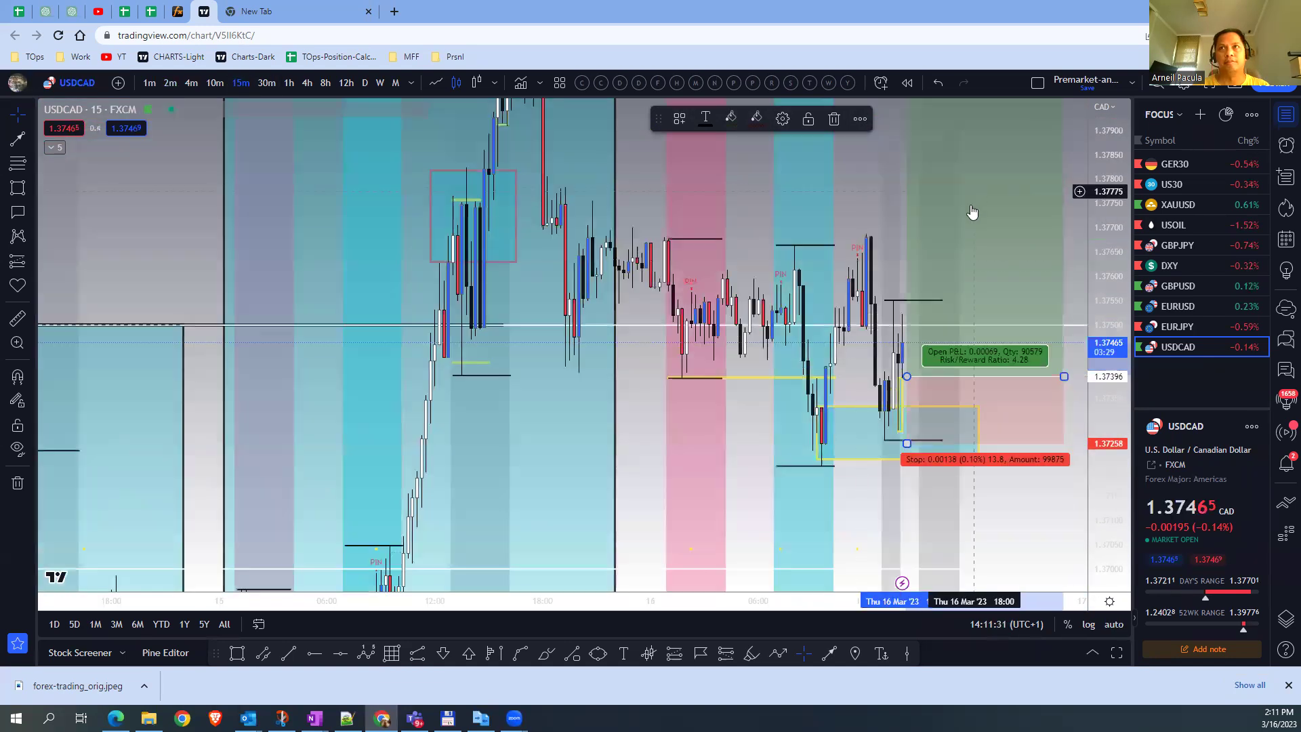
Step: Switch to 1-minute candles with the price scale fitted to the candles
{"action": "double_click", "coordinate": [1115, 315]}
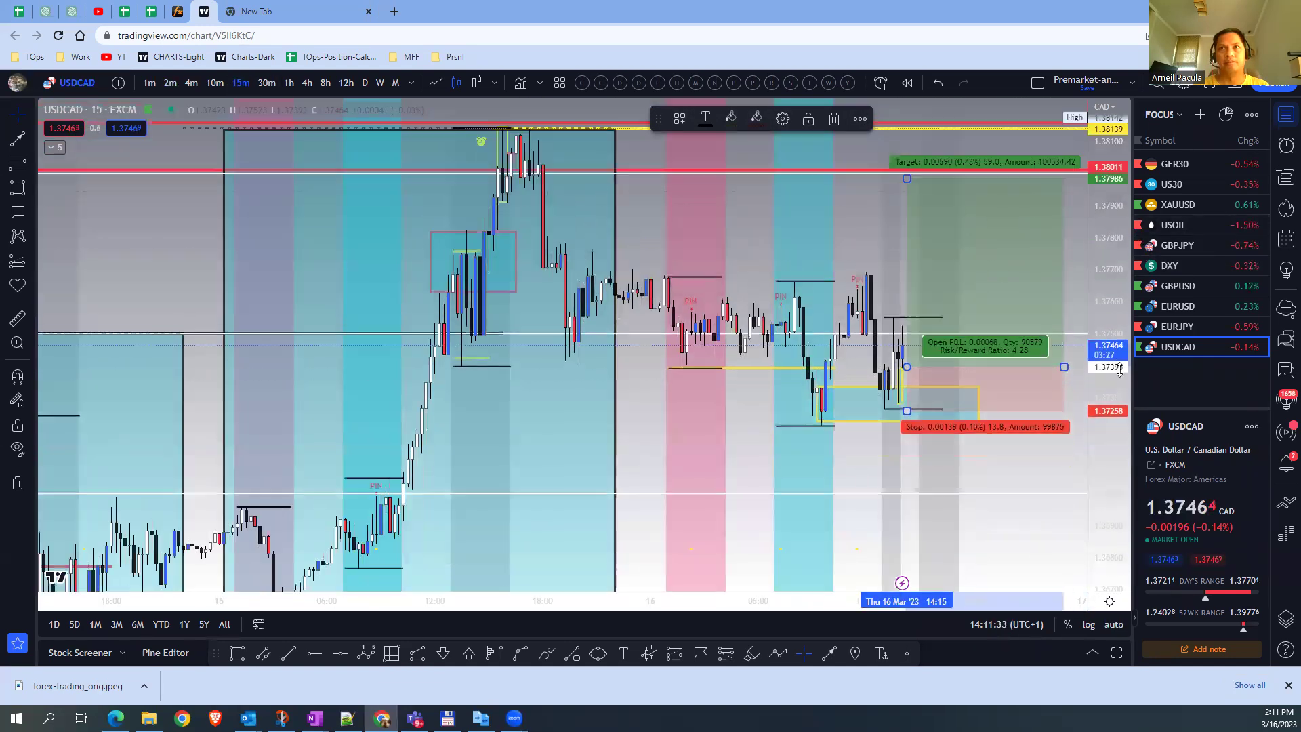
{"action": "left_click", "coordinate": [149, 83]}
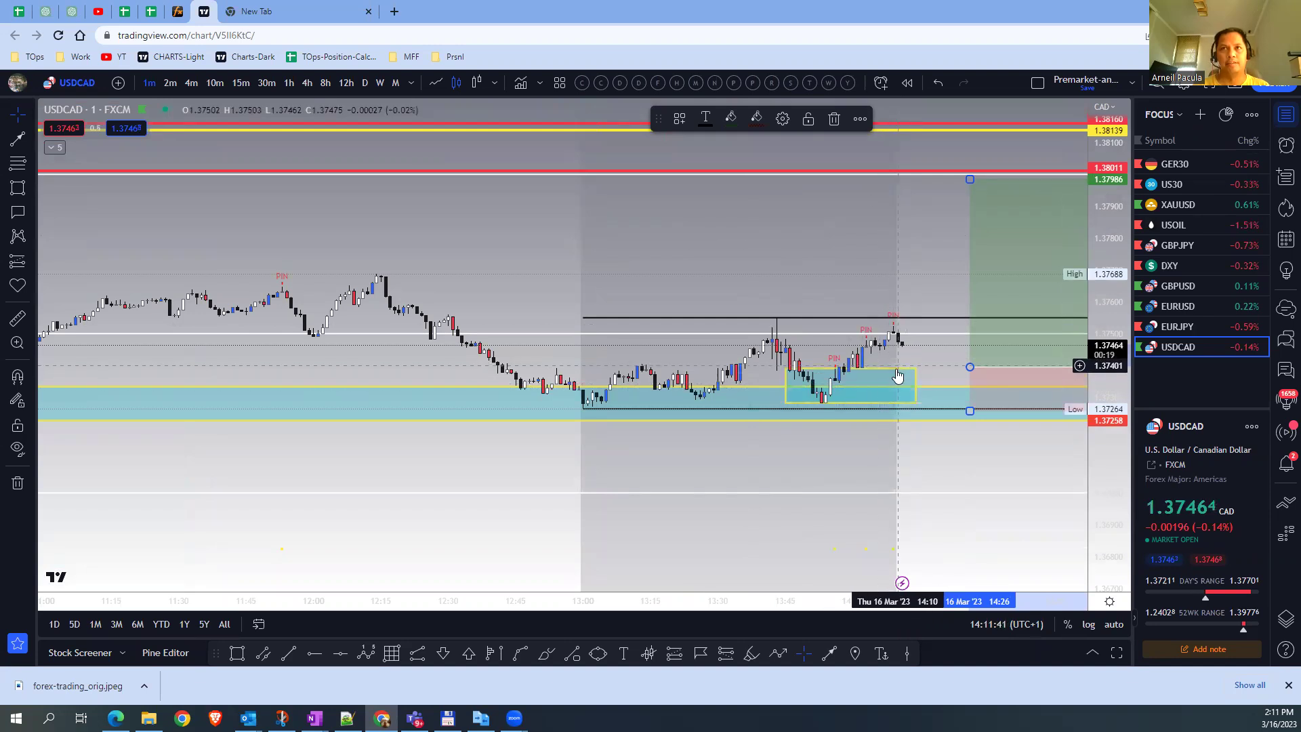
{"action": "key", "text": "alt+r"}
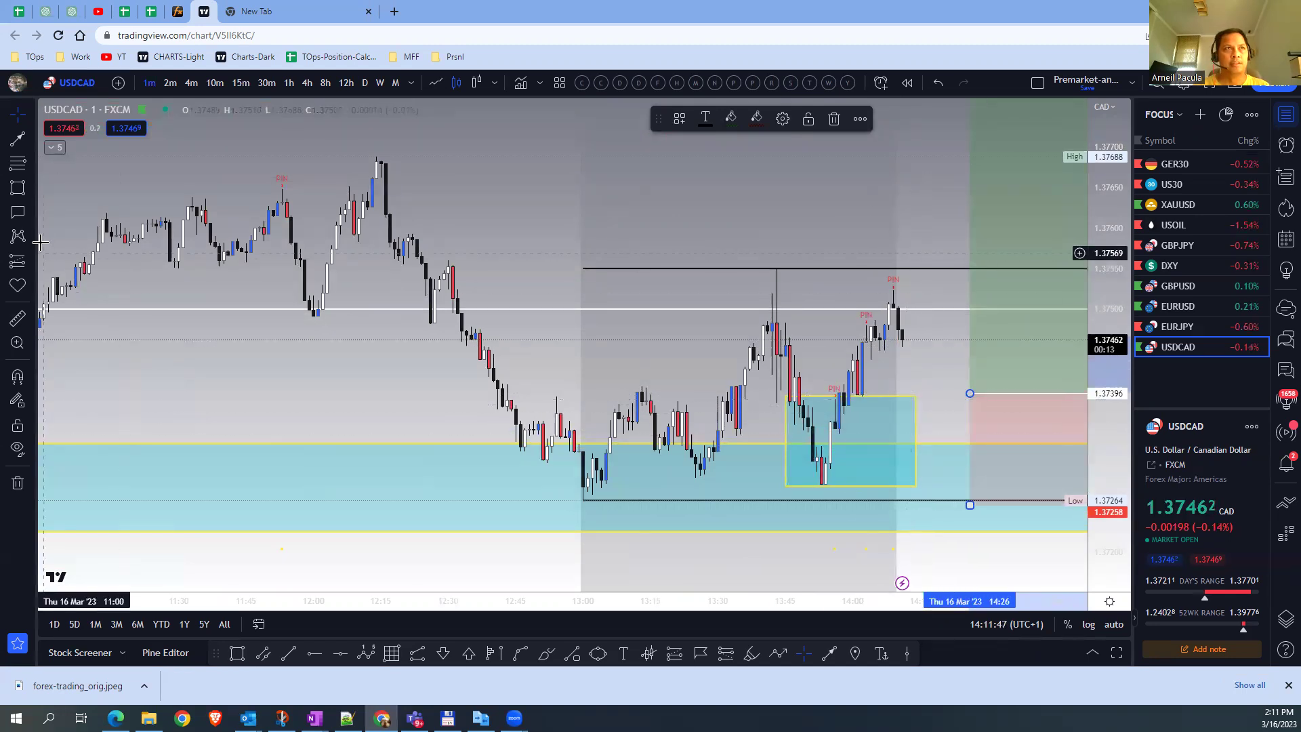
Step: Box the latest dip from about 1.37279 to 1.37336, back on 15-minute, and select the long position
{"action": "left_click", "coordinate": [18, 188]}
{"action": "left_click_drag", "start_coordinate": [794, 441], "coordinate": [943, 488]}
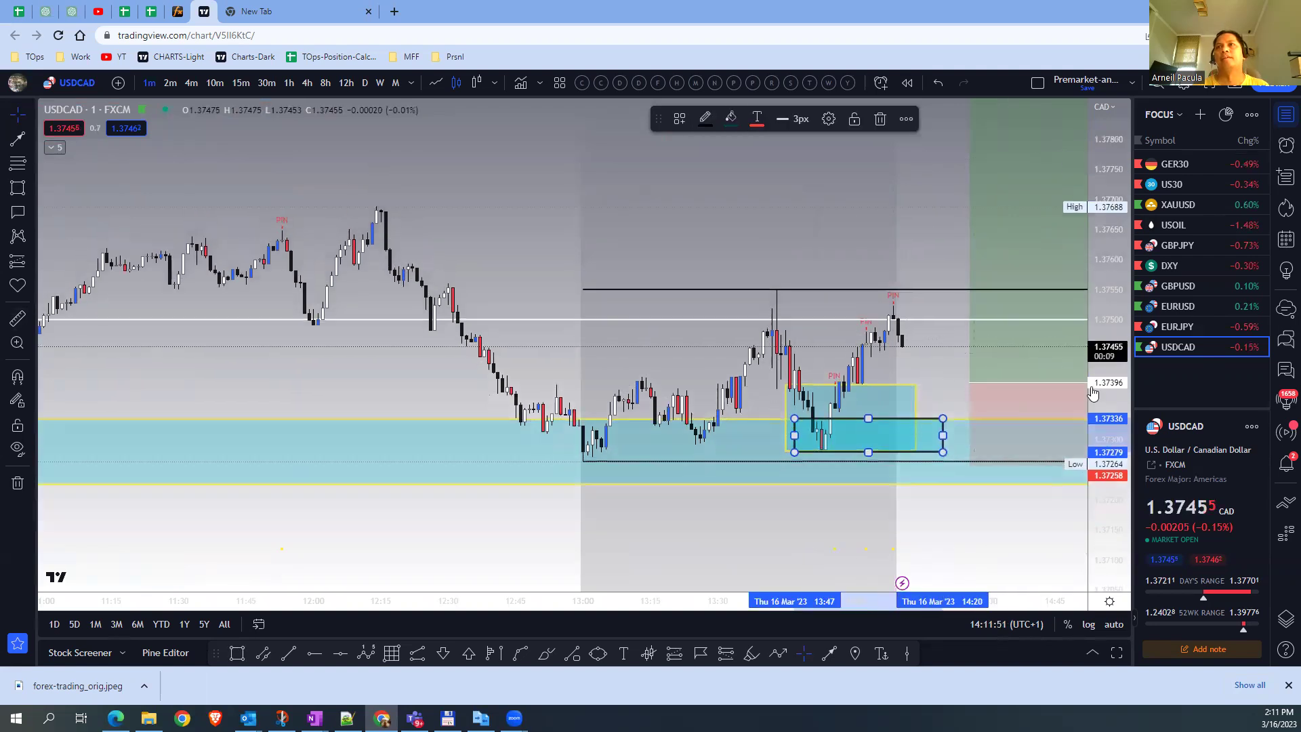
{"action": "left_click", "coordinate": [241, 82]}
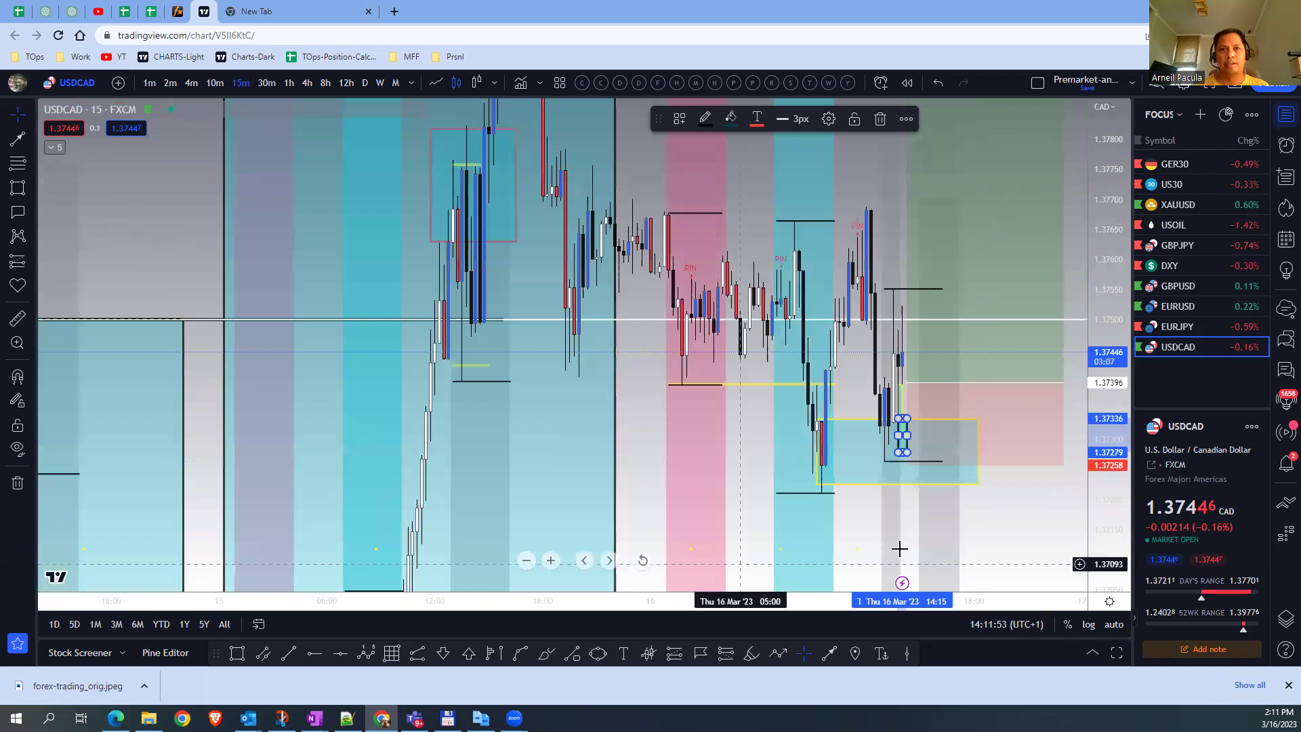
{"action": "left_click", "coordinate": [920, 430]}
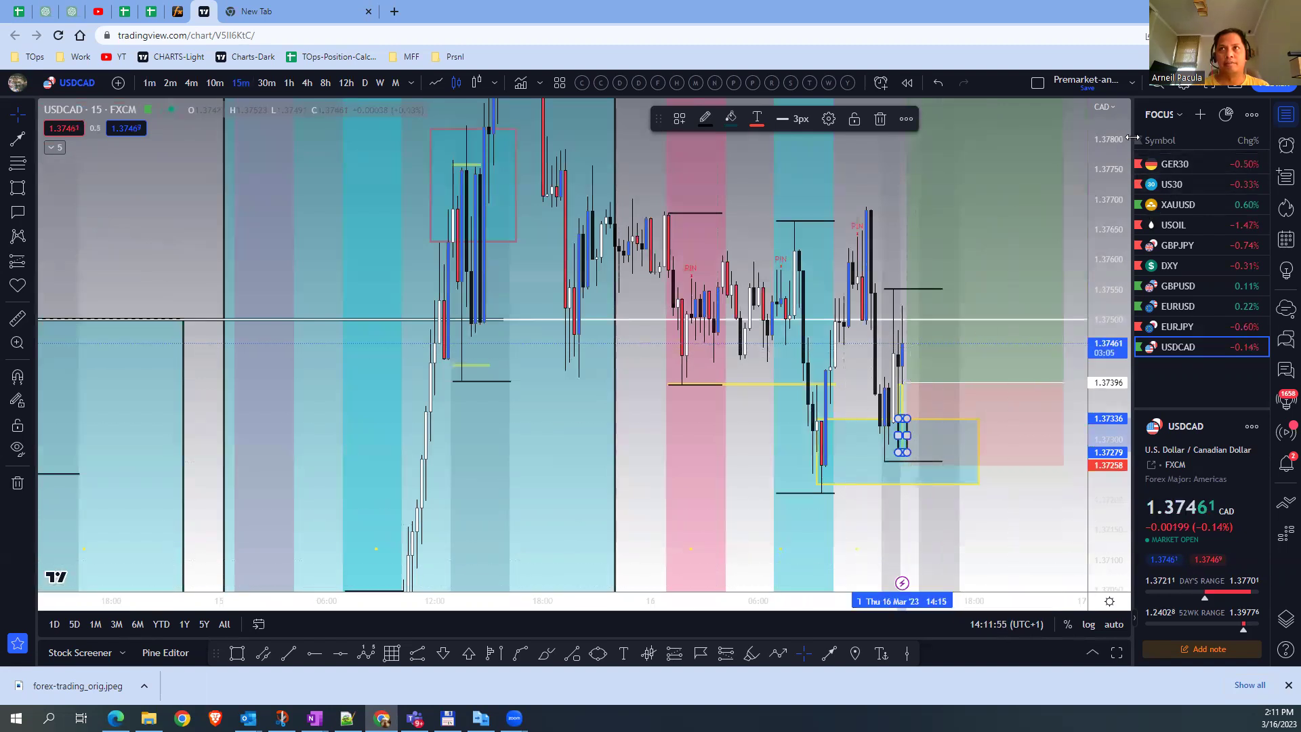